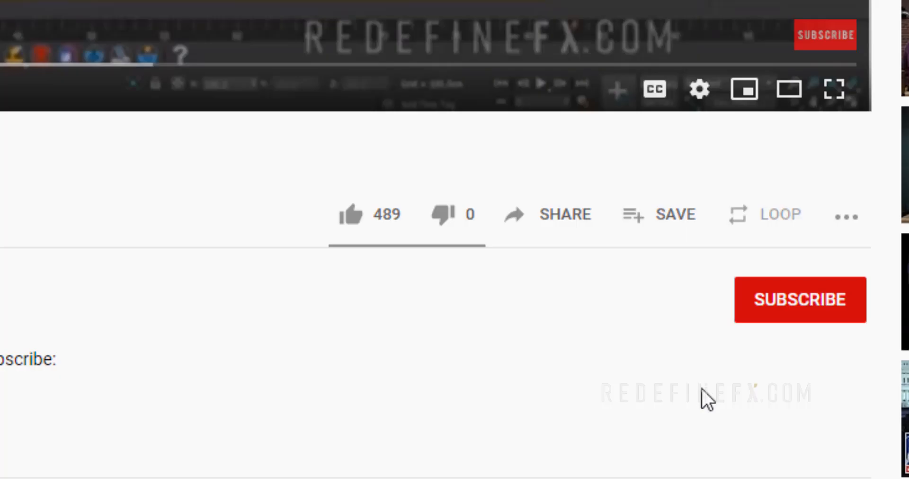
Subscribe to the channel and set its notifications to All new uploads
left_click(781, 302)
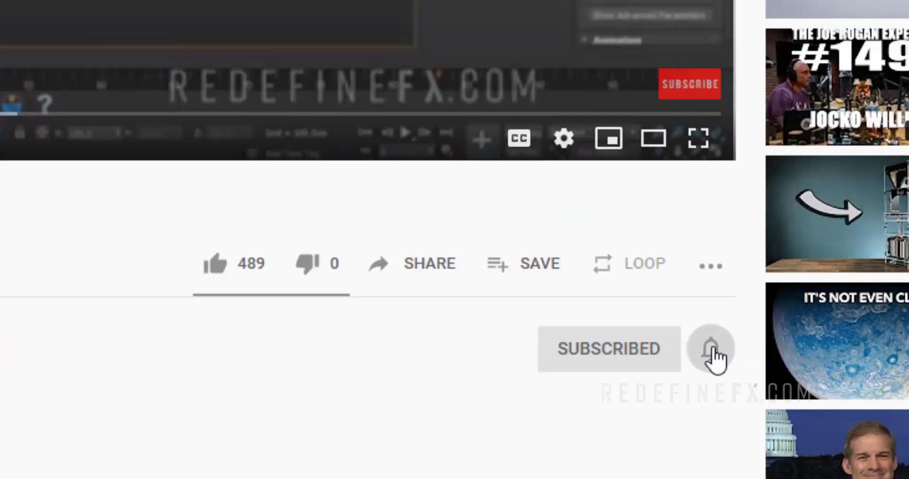
left_click(710, 348)
left_click(746, 406)
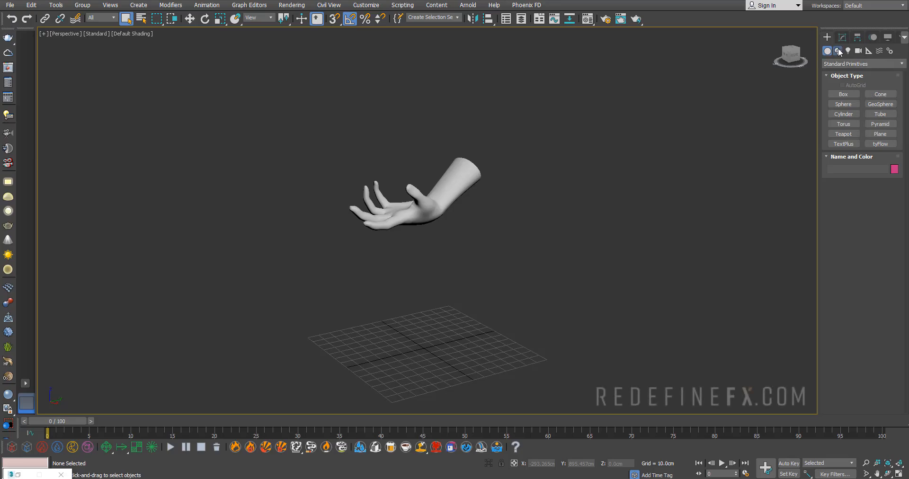
Create a helix spline on the grid and give it 12 turns
left_click(880, 141)
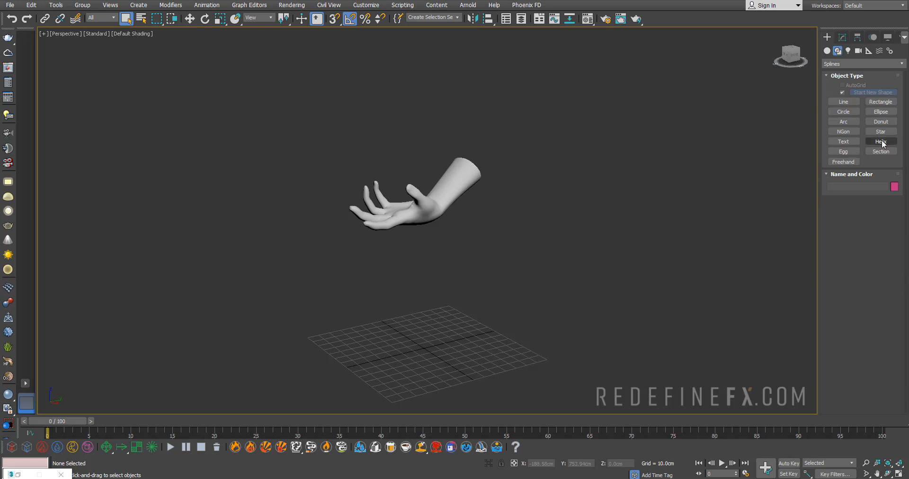
left_click_drag(416, 341, 442, 368)
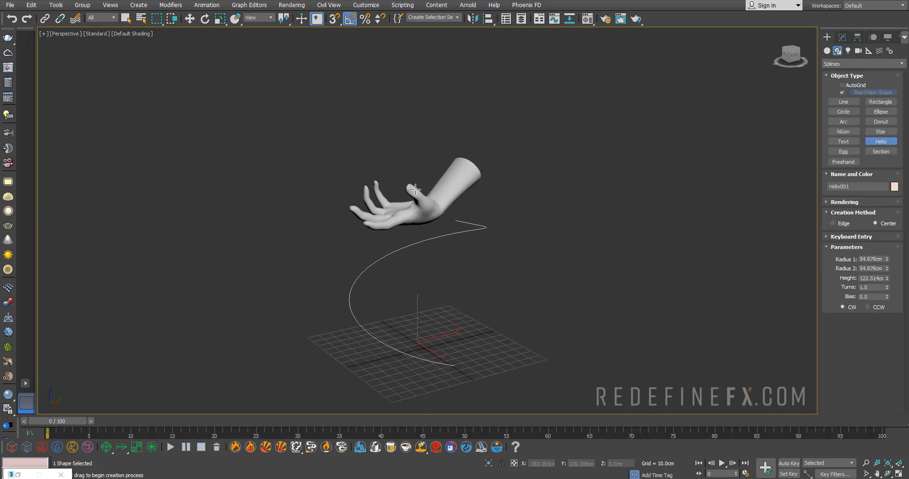
left_click(411, 113)
double_click(866, 225)
type("12")
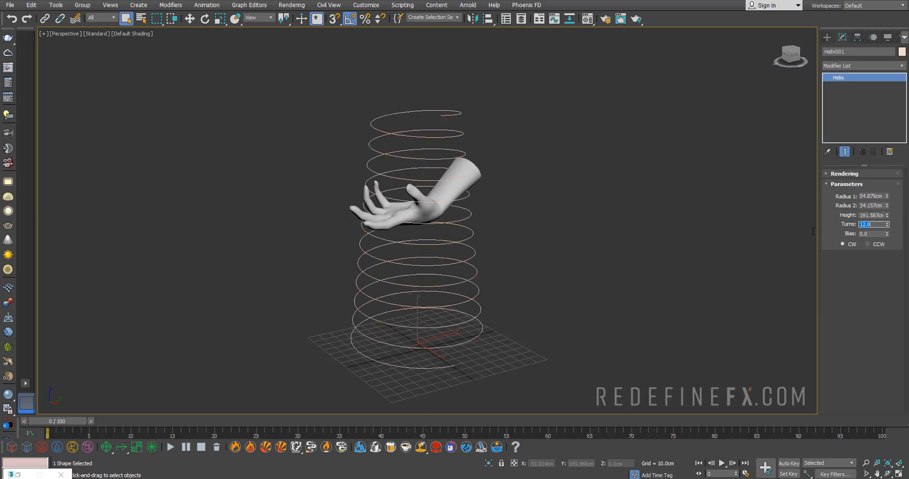
type("e")
Rotate the helix 90° to lie horizontally, then move, shorten and scale it around the hand's forearm
left_click_drag(401, 313, 348, 328)
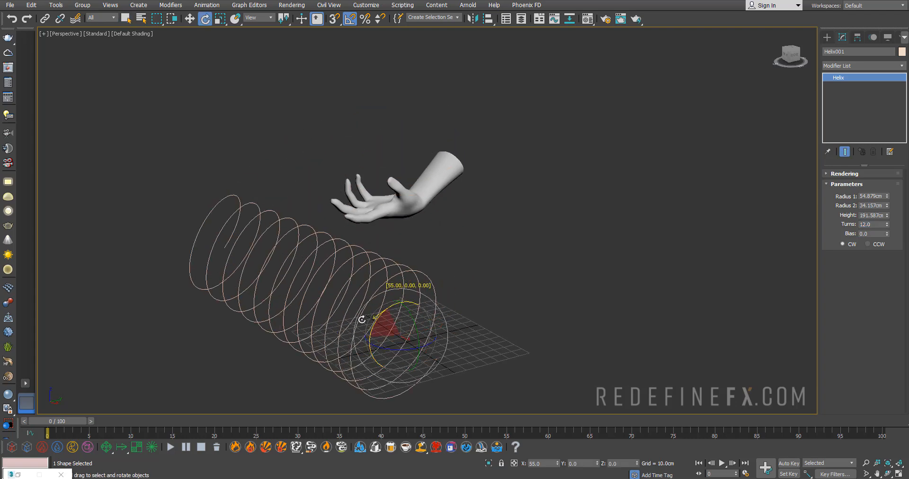
key("w")
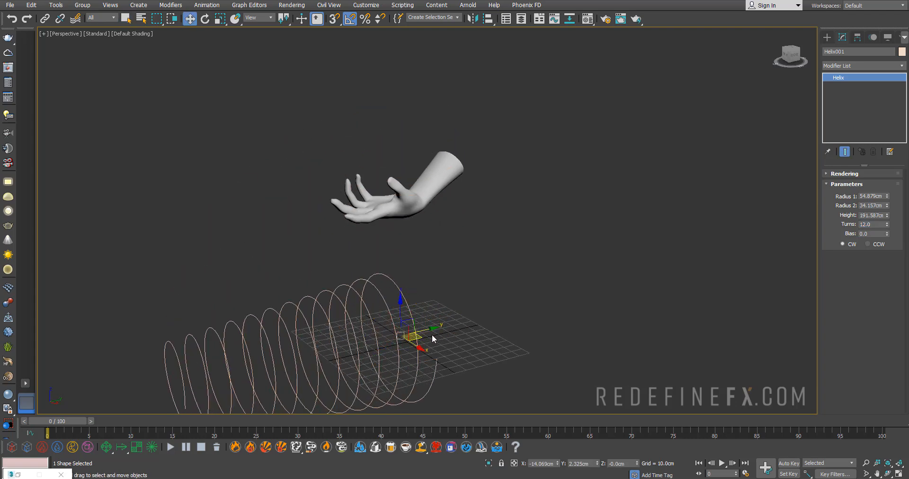
mouse_move(423, 330)
left_mouse_down()
mouse_move(483, 319)
mouse_move(489, 184)
left_mouse_up()
middle_click_drag(532, 177, 637, 166, "alt")
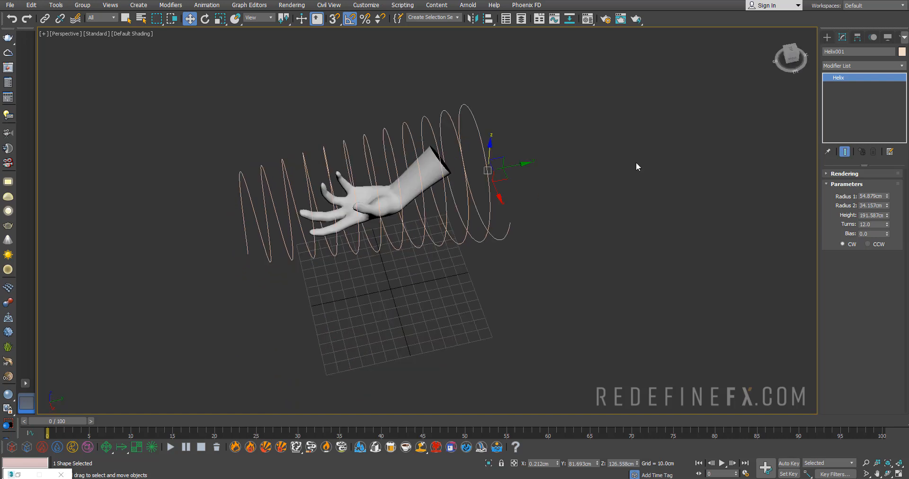
left_click_drag(886, 217, 887, 227)
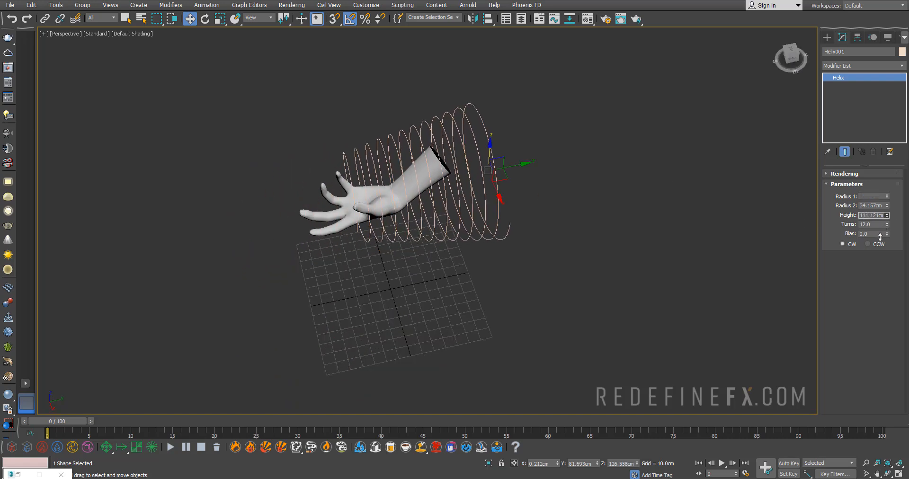
key("r")
left_click_drag(480, 171, 441, 181)
key("w")
middle_click_drag(454, 213, 426, 178, "alt")
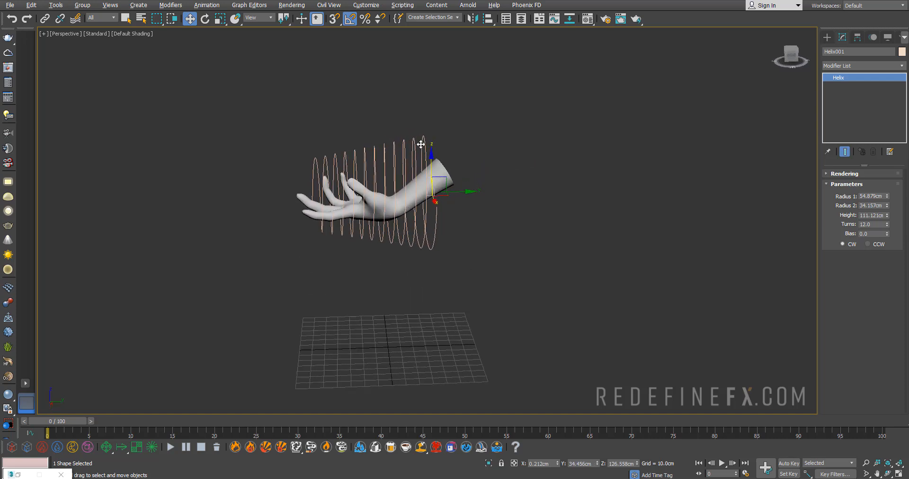
scroll(355, 213, "up", 3)
left_click(827, 51)
Place a tyFlow object and create an event with a Birth Spline operator
left_click(880, 144)
left_click(638, 285)
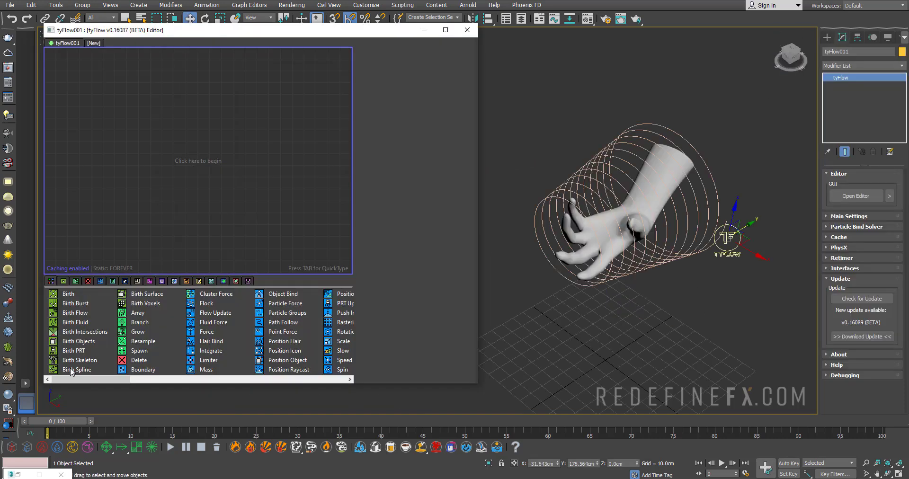
left_click_drag(71, 370, 67, 341)
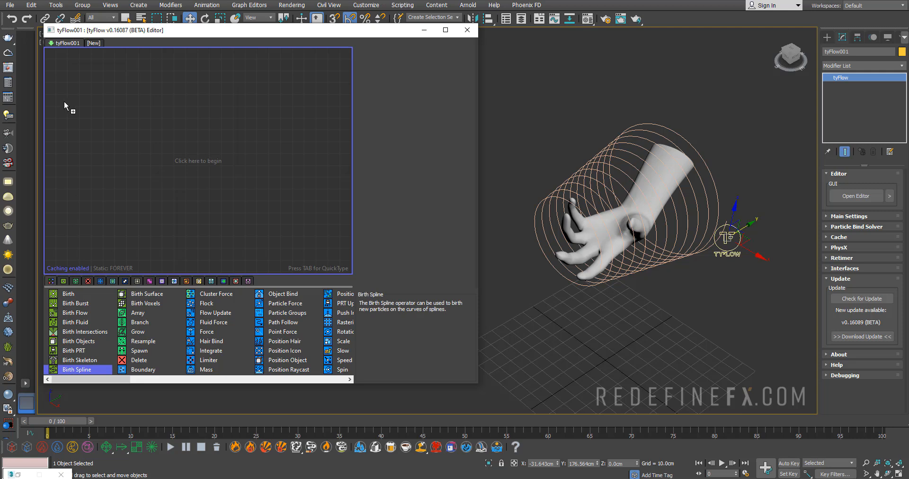
left_click_drag(64, 100, 66, 106)
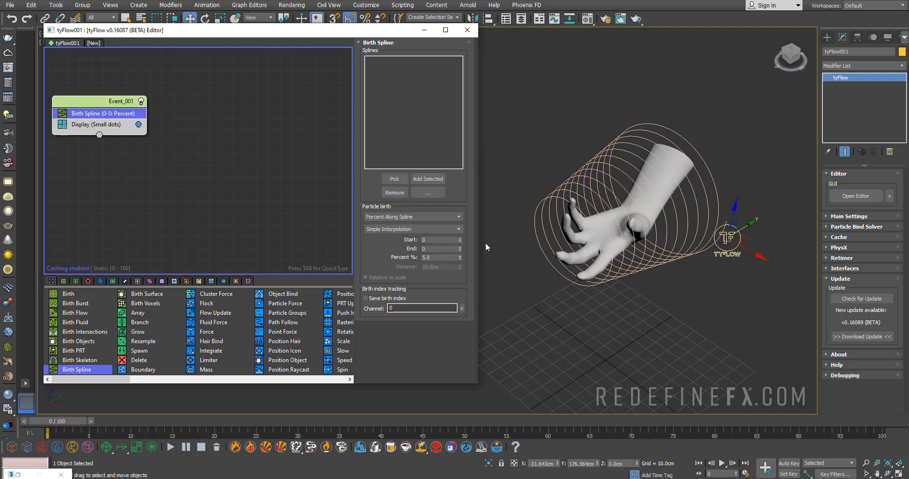
Pick Helix001 as the birth spline and set its Percent spacing to 0.2
left_click(394, 178)
left_click(617, 142)
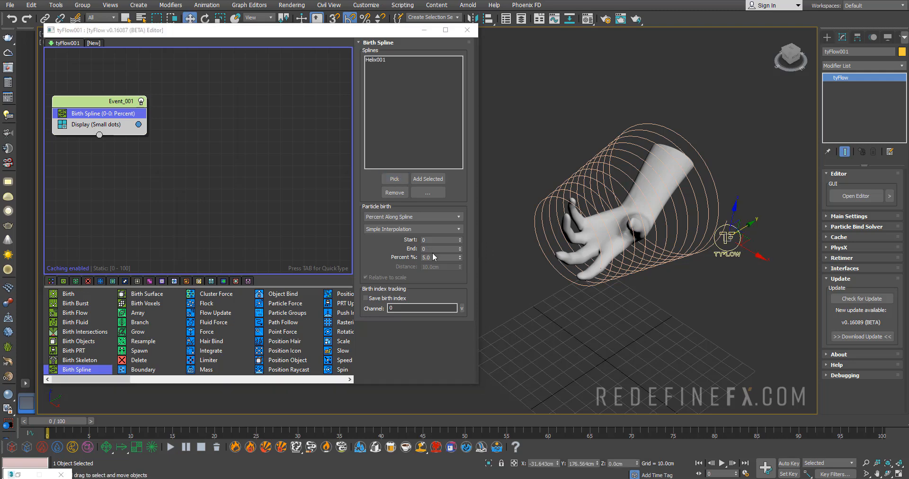
left_click_drag(437, 257, 419, 256)
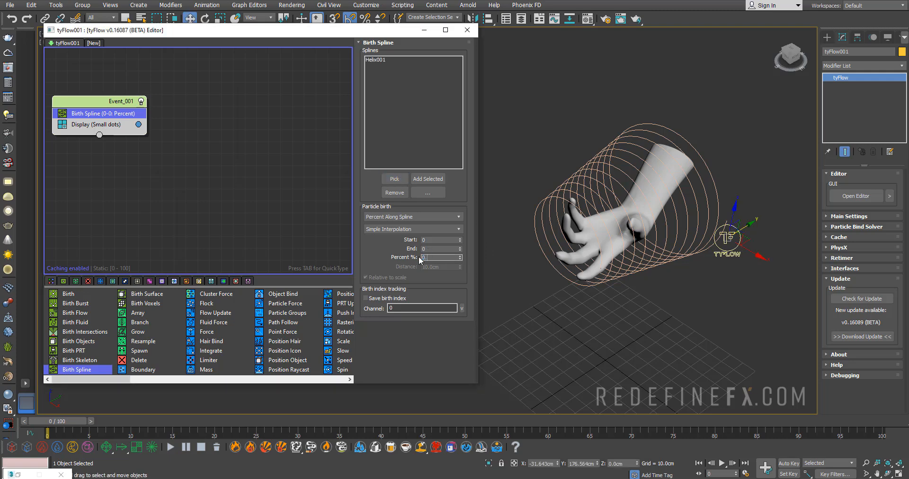
scroll(606, 184, "up", 6)
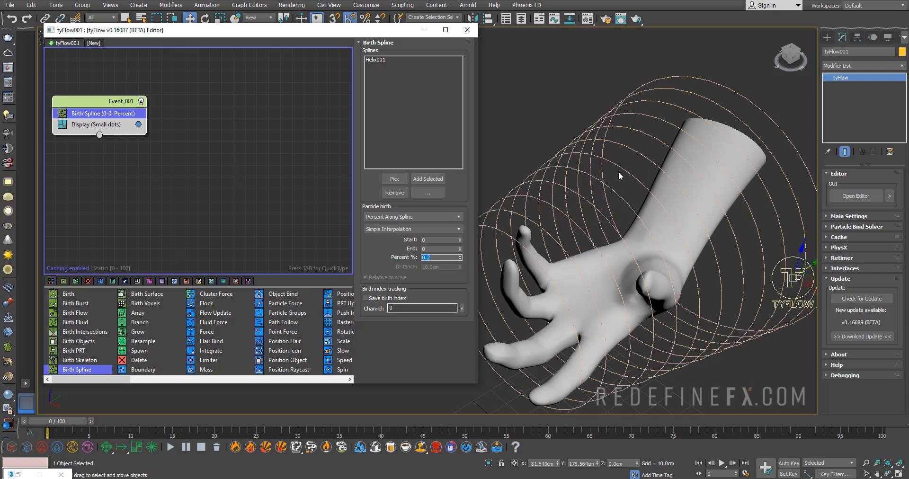
scroll(605, 183, "up", 6)
scroll(606, 183, "down", 6)
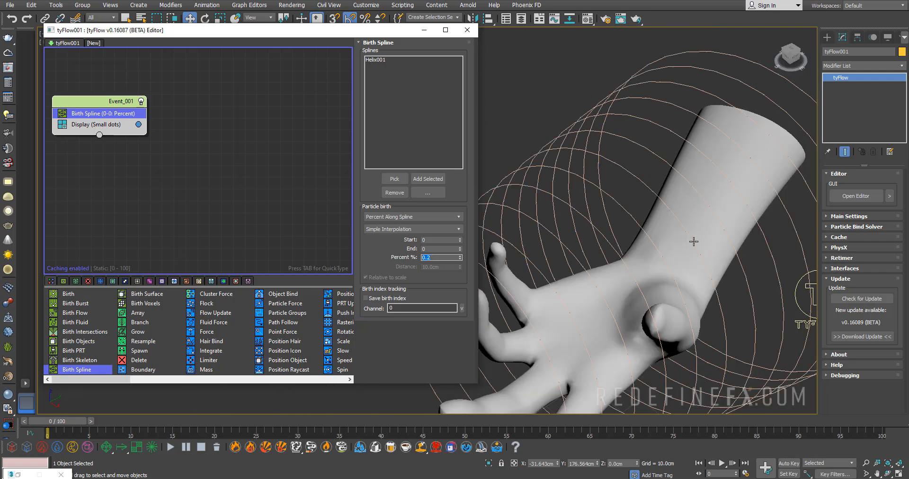
Set the Display operator to show the particles as geometry
left_click(89, 124)
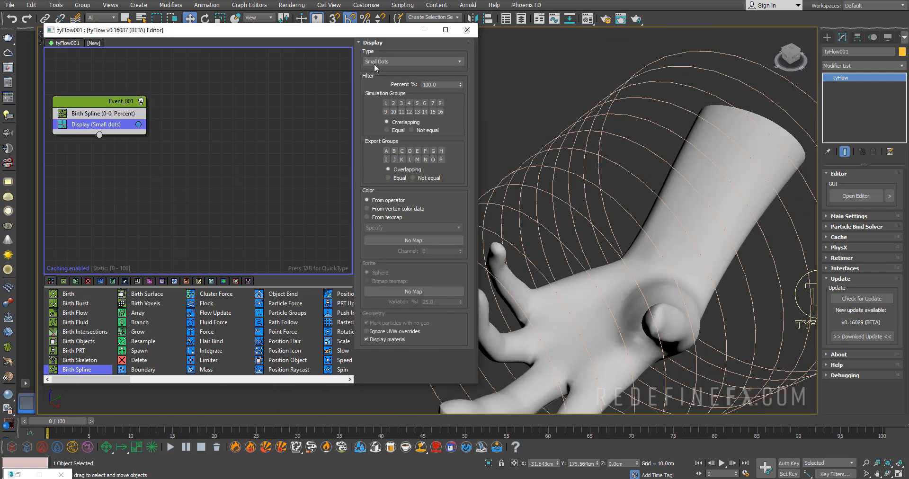
left_click(412, 61)
left_click(376, 106)
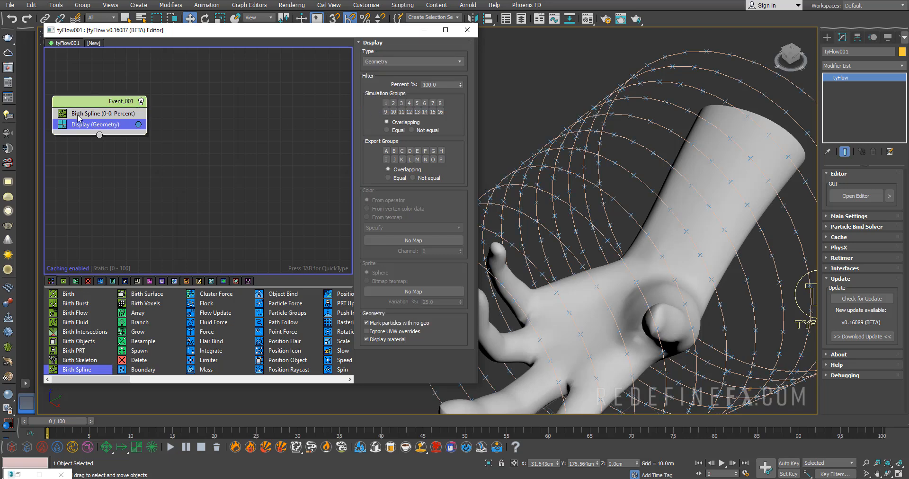
left_click(92, 113)
Add a Shape operator making the particles 3D low-res spheres
key("Tab")
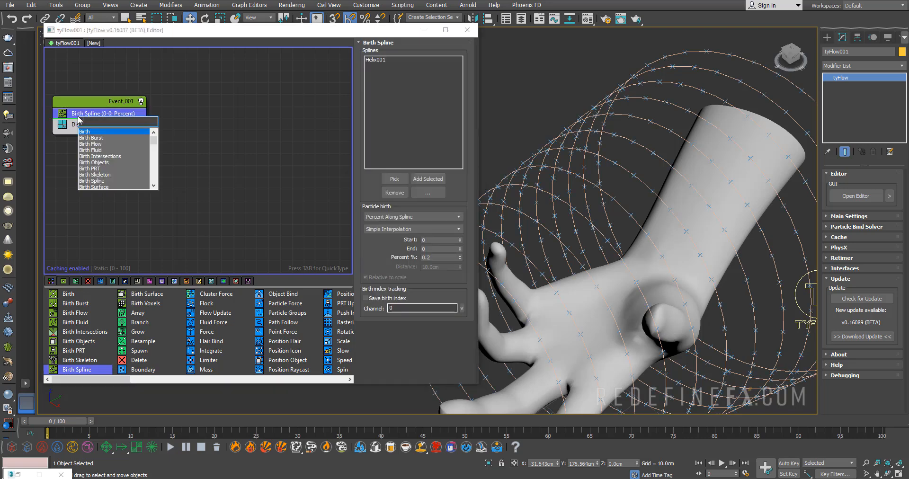
type("shape")
key("Return")
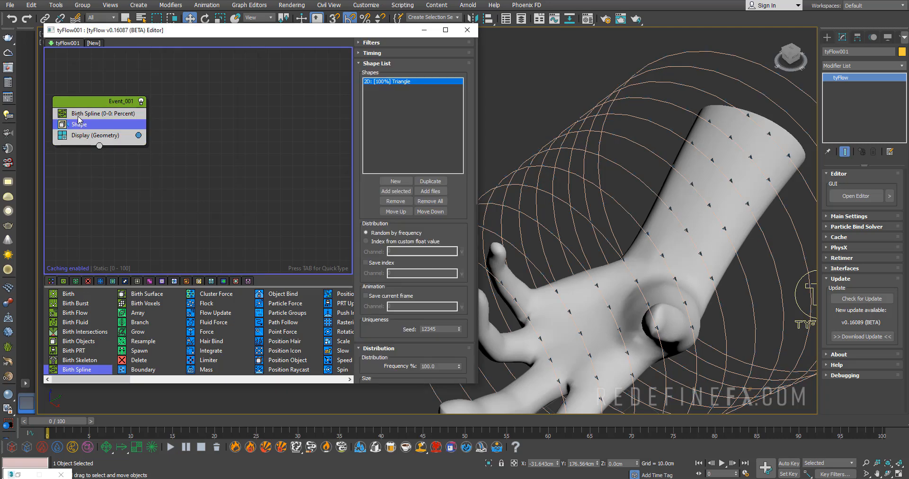
scroll(415, 226, "down", 5)
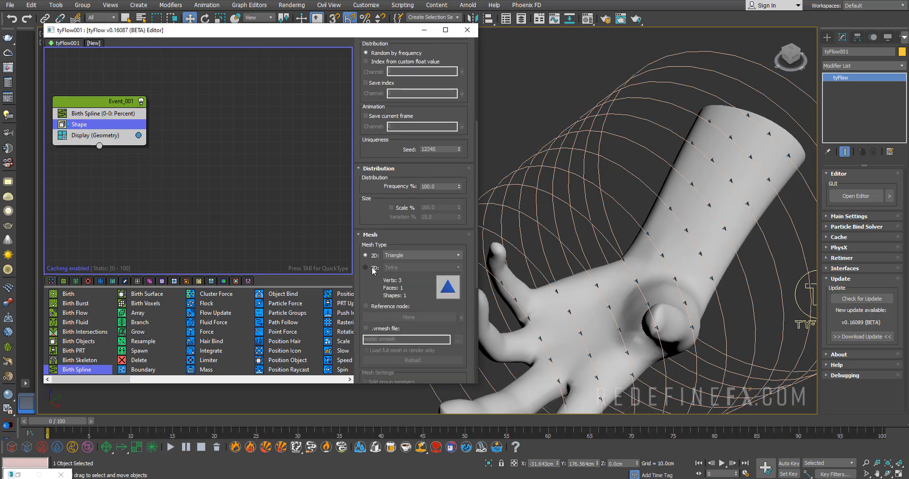
left_click(374, 269)
left_click(402, 269)
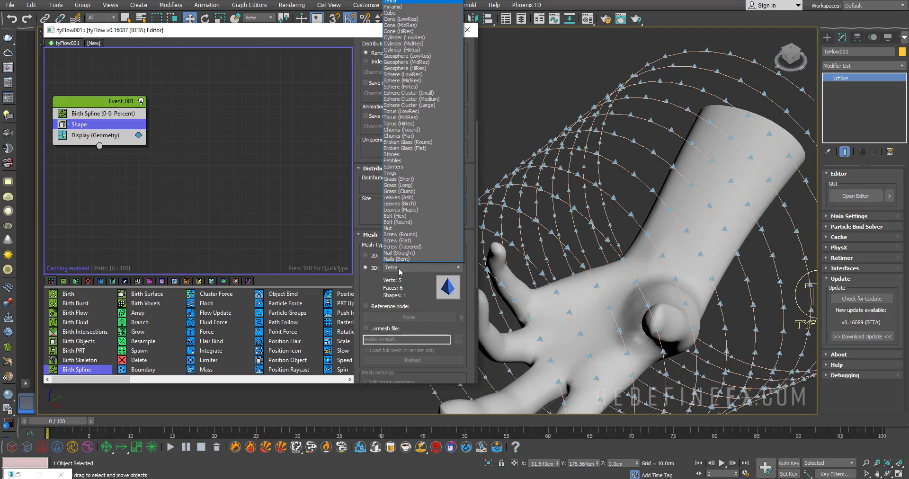
left_click(408, 79)
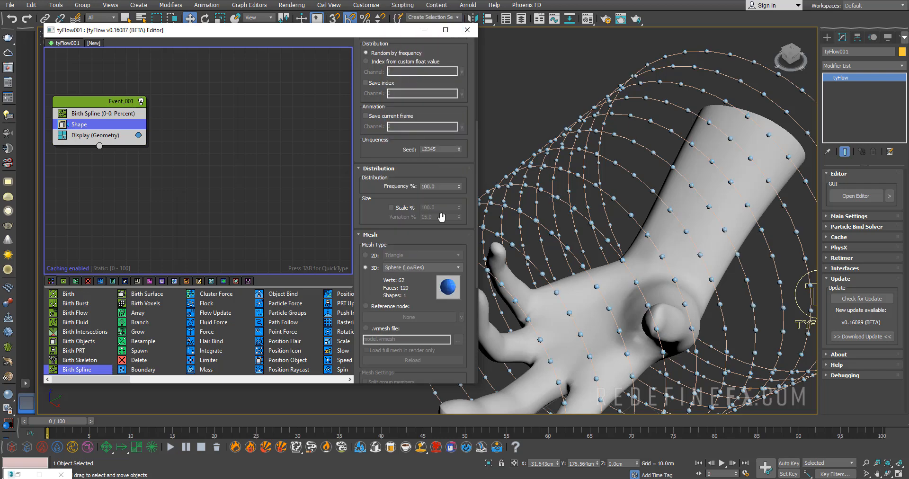
scroll(425, 213, "down", 1)
Enable Scale % on the Shape operator and set it to 200 percent
left_click(392, 192)
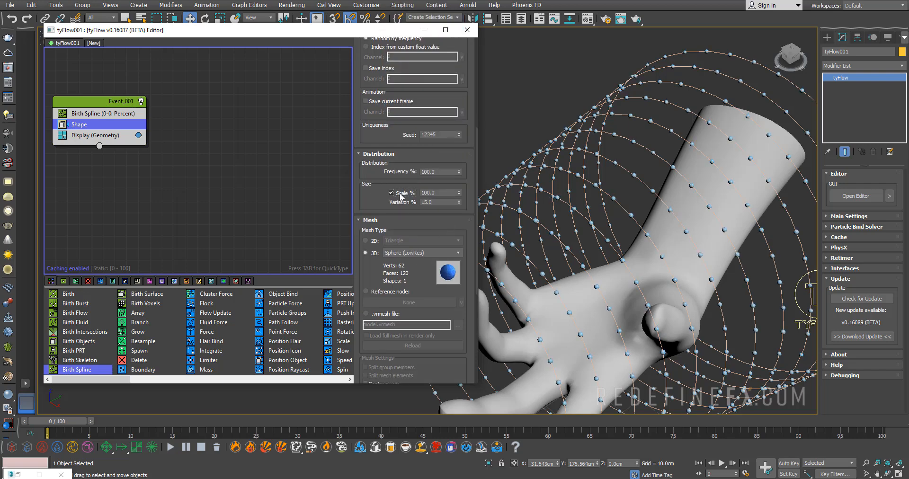
double_click(437, 193)
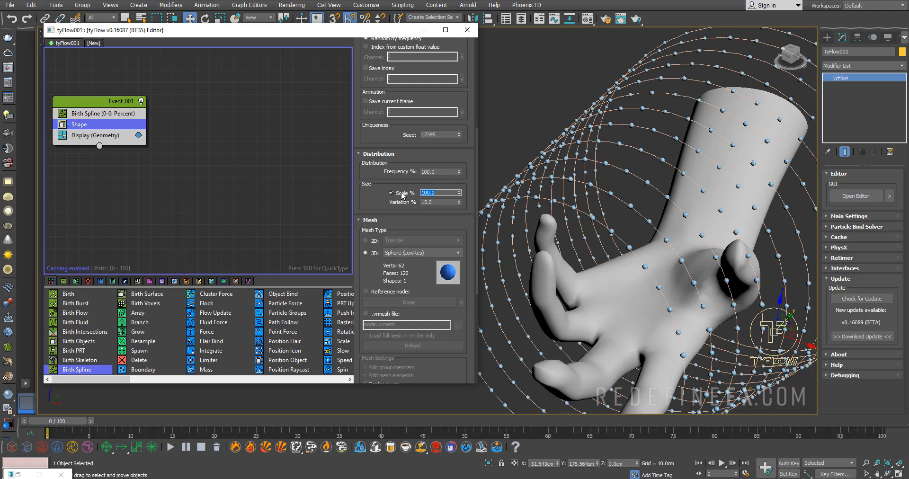
type("150")
key("Return")
mouse_move(638, 213)
middle_mouse_down("alt")
mouse_move(612, 178)
mouse_move(628, 169)
middle_mouse_up("alt")
scroll(611, 177, "down", 3)
type("00")
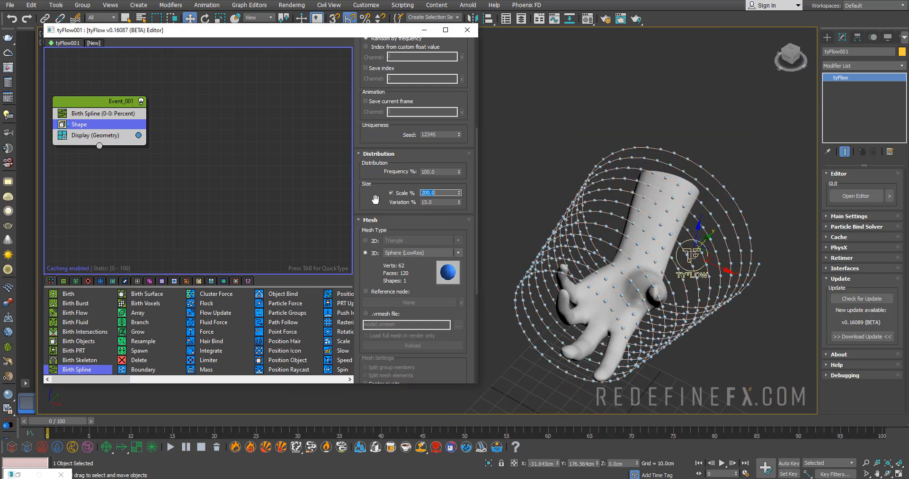
key("Return")
scroll(560, 223, "up", 8)
scroll(560, 223, "down", 8)
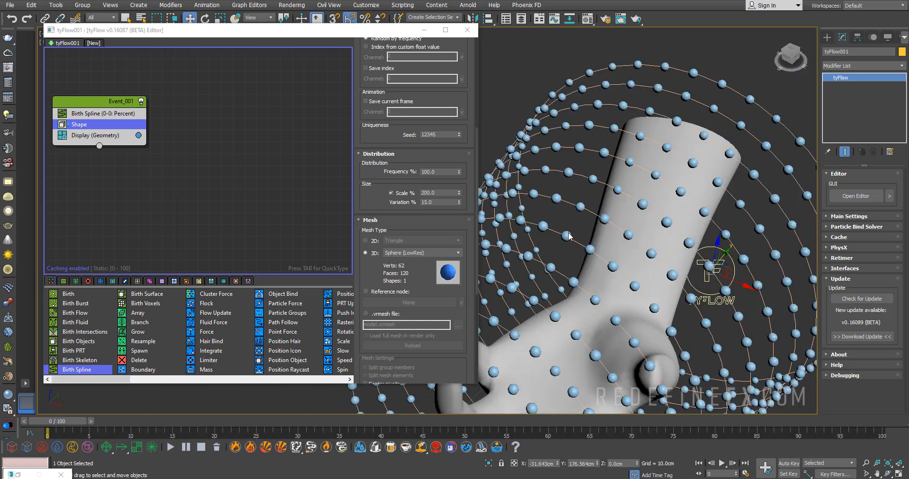
middle_click_drag(569, 232, 629, 164, "alt")
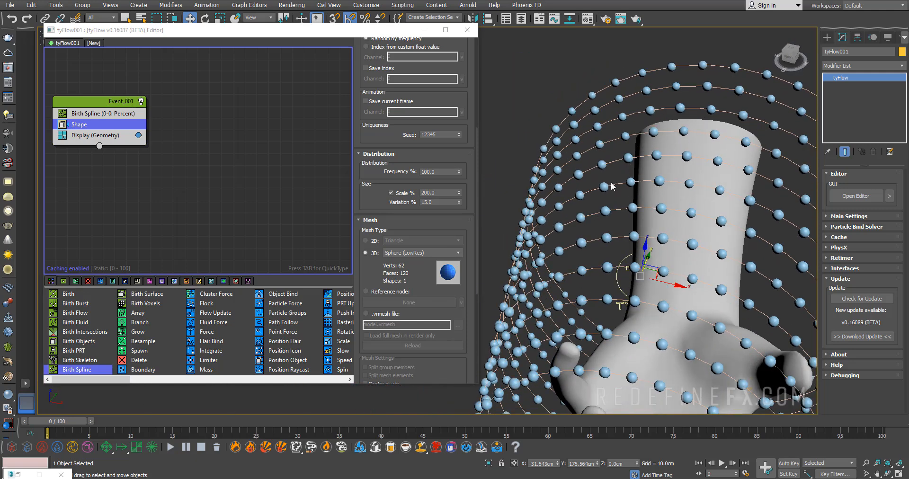
scroll(614, 183, "up", 8)
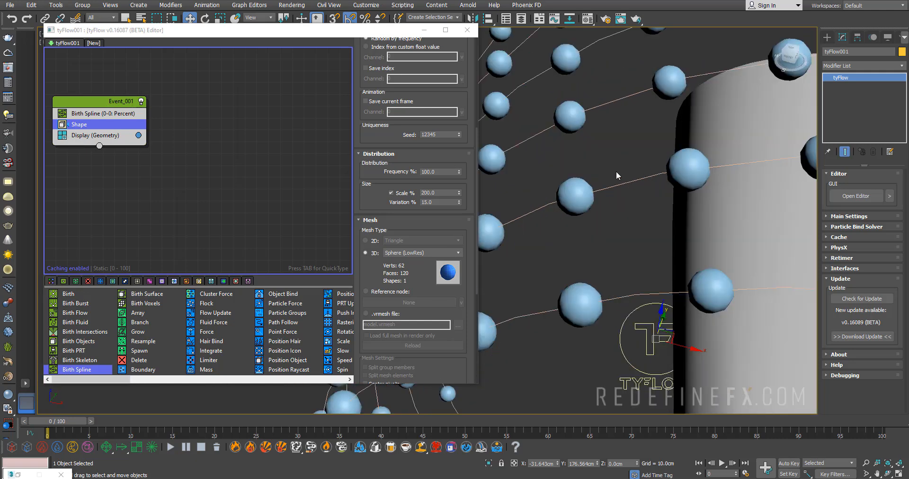
Lower the Birth Spline Percent spacing to 0.1 for denser particles along the helix
left_click(93, 114)
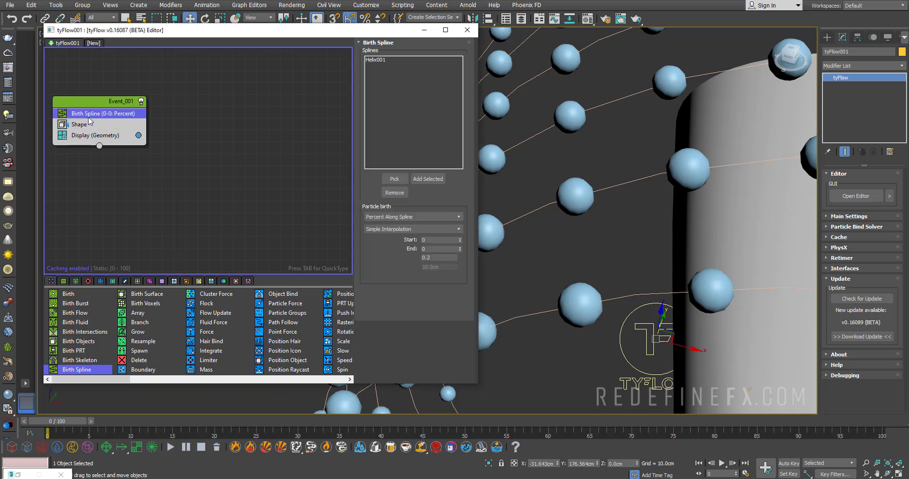
left_click(429, 257)
type("0.1")
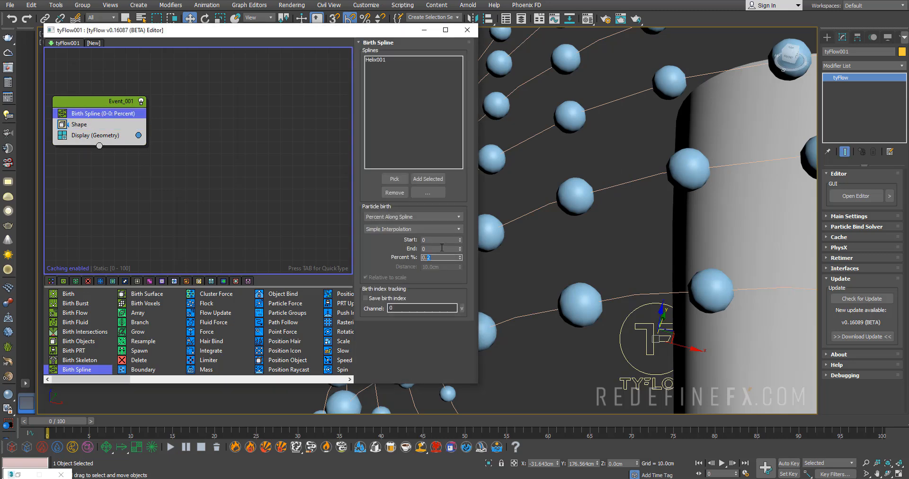
key("Return")
scroll(702, 74, "down", 5)
middle_click_drag(702, 78, 681, 135, "alt")
scroll(701, 112, "up", 3)
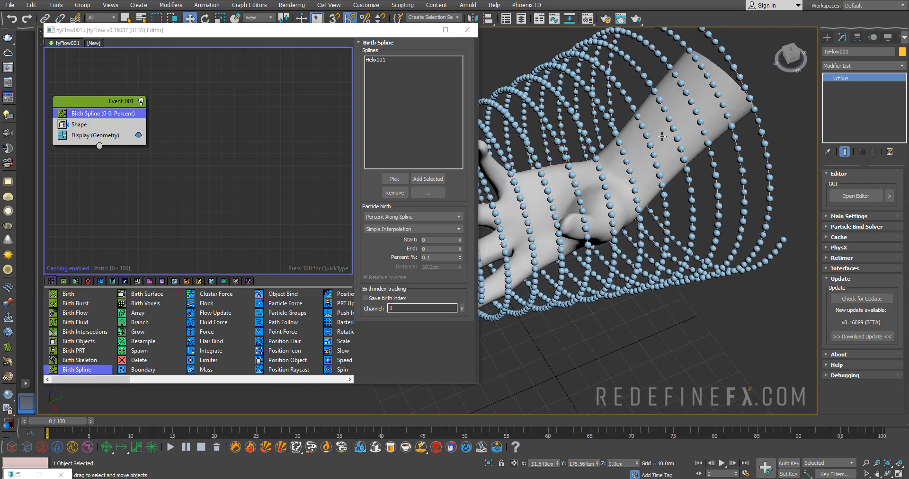
Add PhysX Shape above Display and PhysX Bind below it in Event_001
left_click_drag(477, 213, 455, 213)
left_click(284, 332)
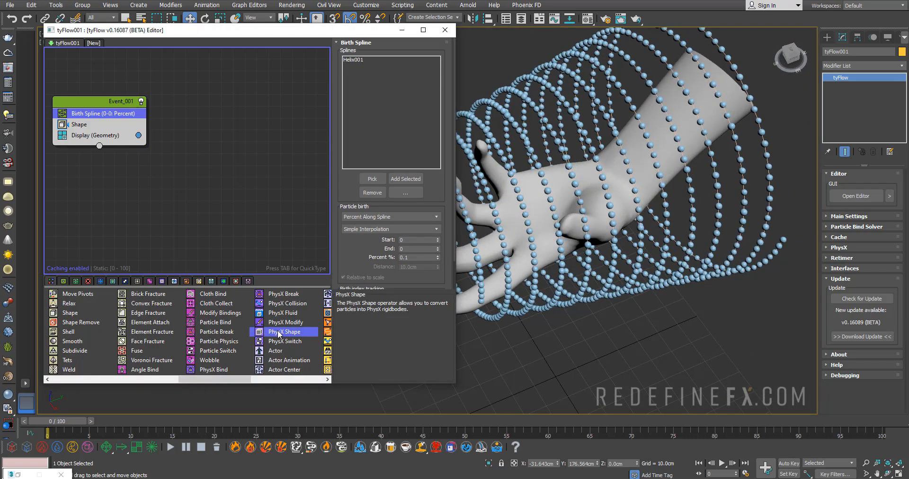
left_click_drag(284, 331, 94, 137)
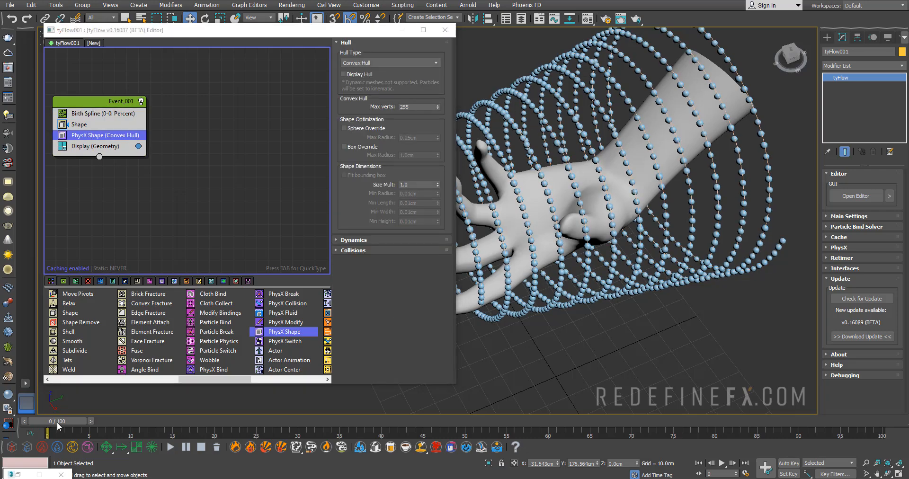
mouse_move(50, 422)
left_mouse_down()
mouse_move(188, 422)
mouse_move(42, 422)
left_mouse_up()
left_click_drag(212, 370, 85, 150)
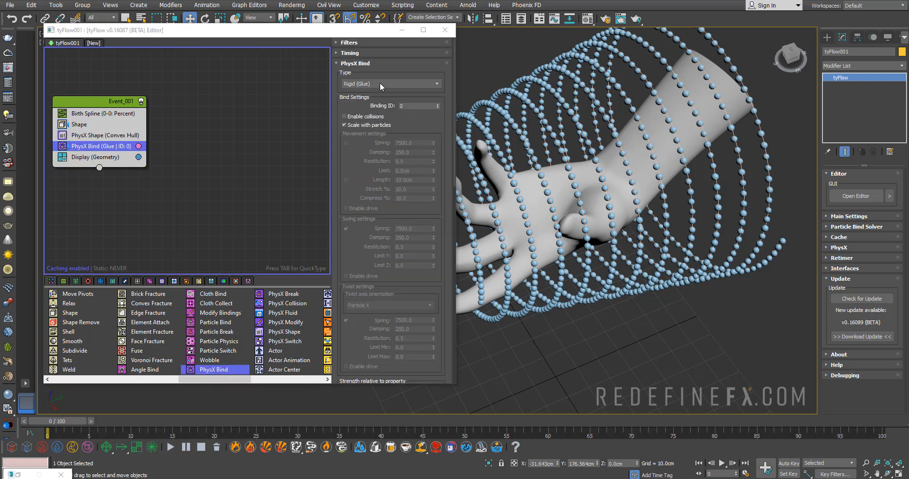
Change the PhysX Bind type to Rigid (Joint) and reset to frame 0
left_click(379, 82)
left_click(363, 112)
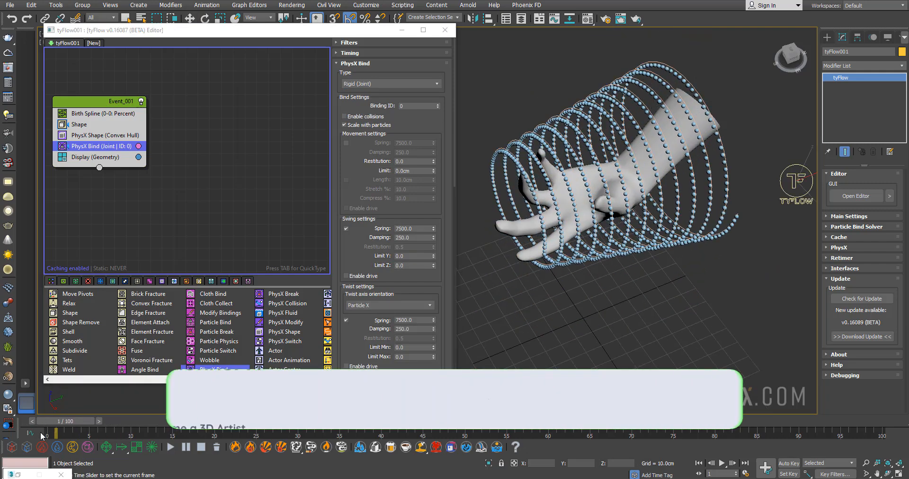
left_click(100, 431)
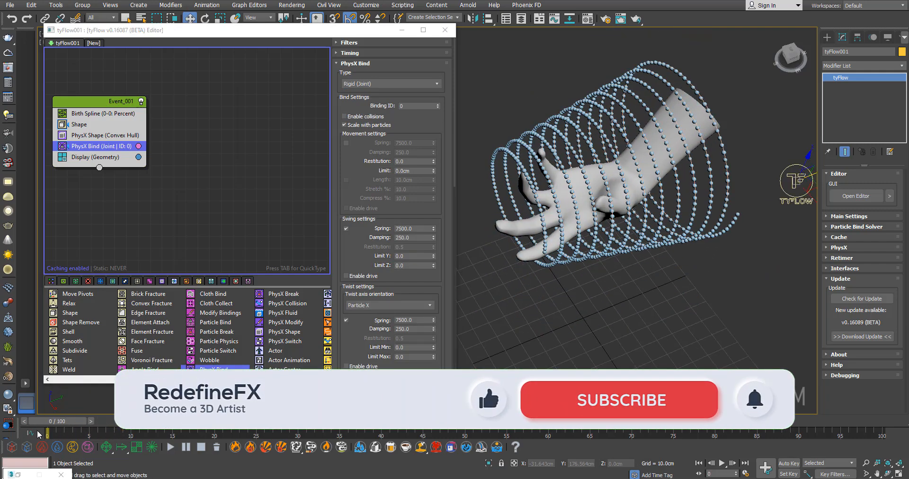
left_click(284, 305)
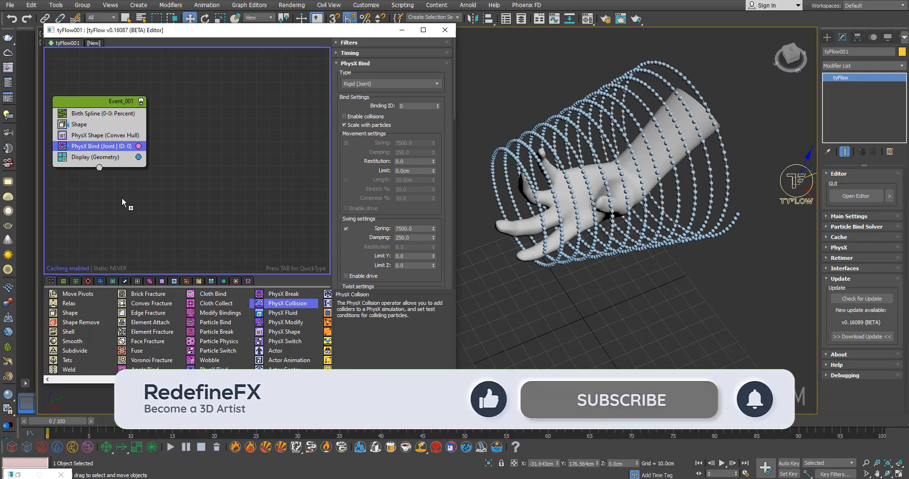
Add PhysX Collision with Hand_GameRes as collider and scrub to watch the ropes sag
left_click_drag(122, 197, 106, 153)
left_click(372, 152)
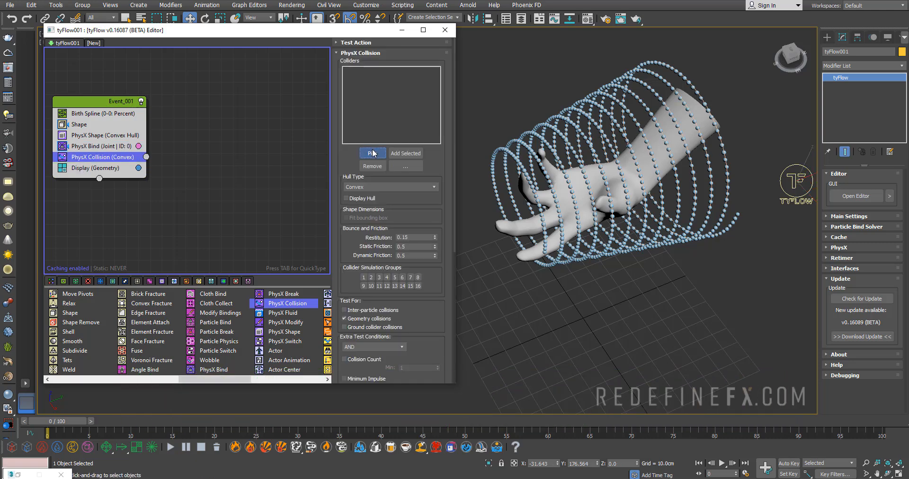
left_click(529, 228)
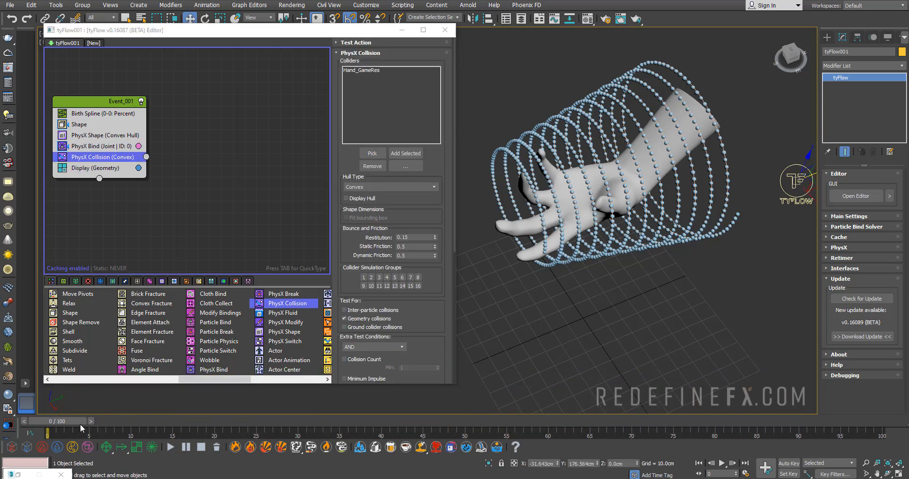
left_click_drag(81, 422, 157, 422)
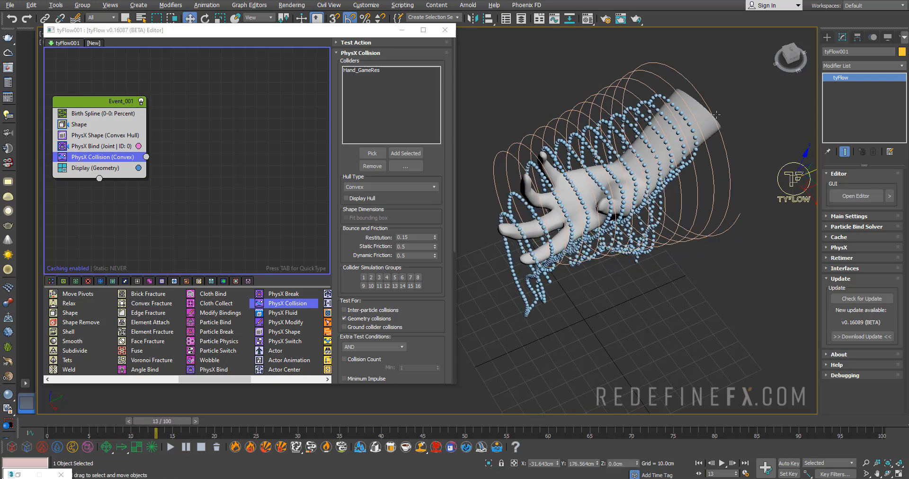
middle_click_drag(717, 112, 695, 125, "alt")
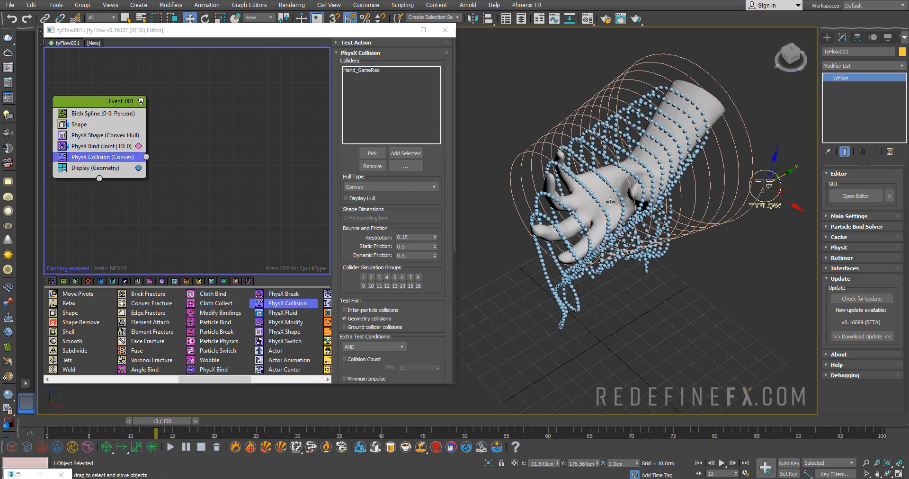
middle_click_drag(609, 202, 689, 159, "alt")
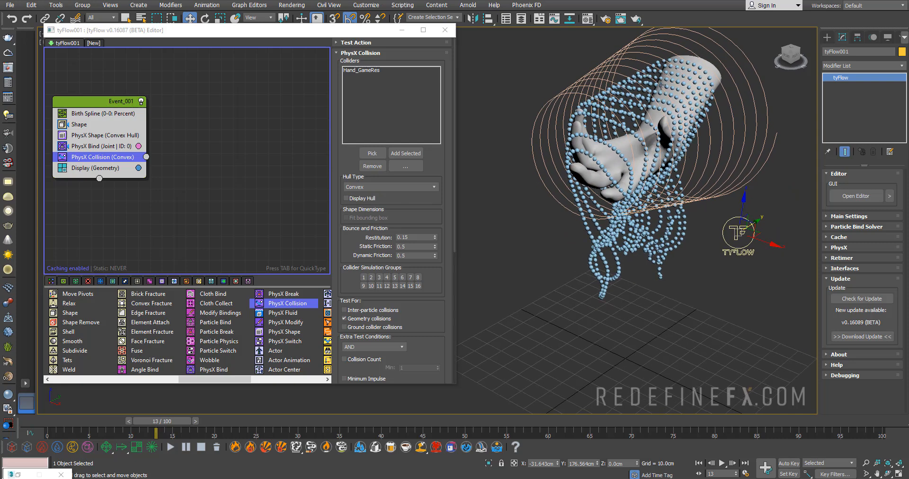
Set the collider Hull Type to Mesh so the ropes drape over the exact hand
left_click(362, 188)
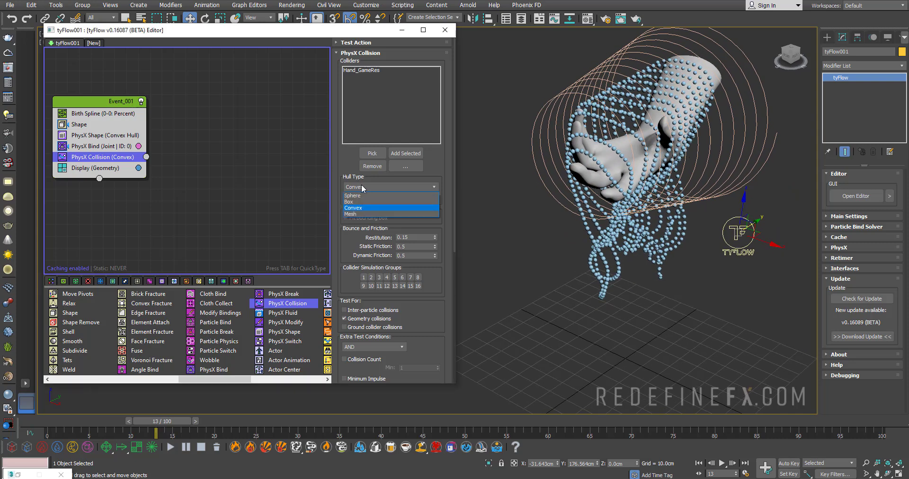
left_click(351, 217)
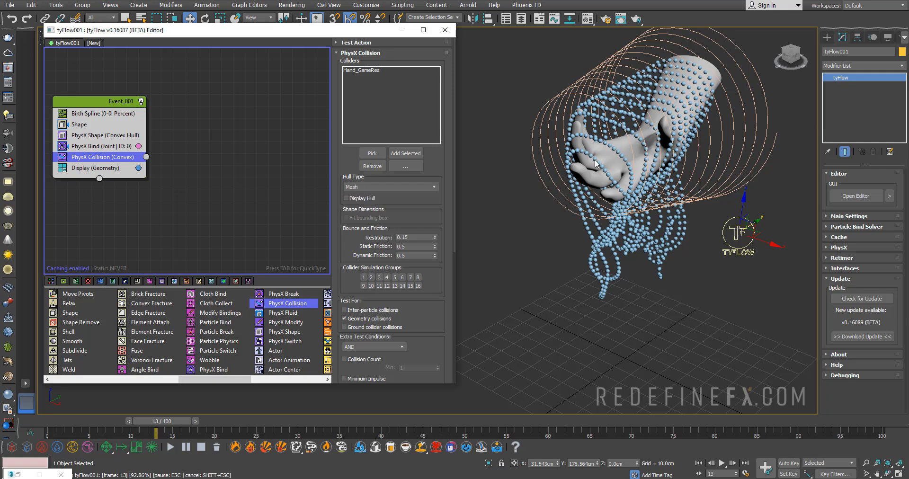
middle_click_drag(706, 154, 612, 162, "alt")
scroll(612, 162, "up", 4)
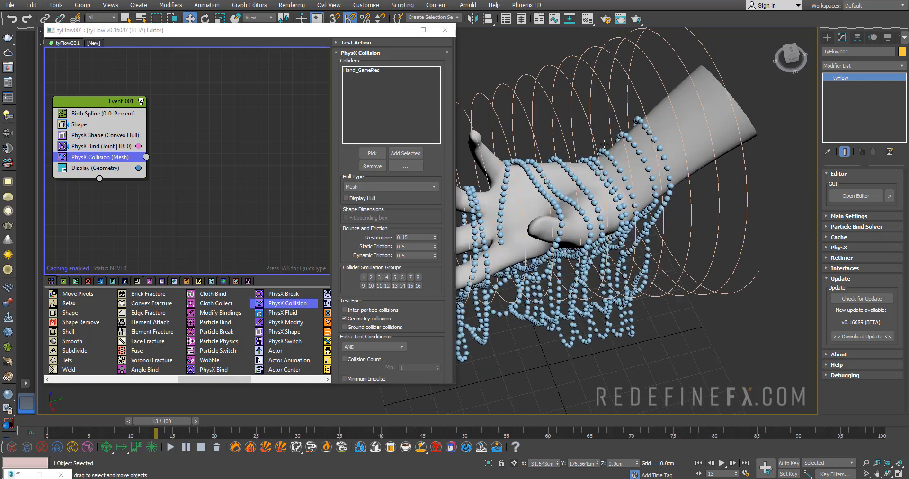
scroll(612, 162, "up", 2)
mouse_move(152, 423)
left_mouse_down()
mouse_move(70, 435)
mouse_move(131, 435)
left_mouse_up()
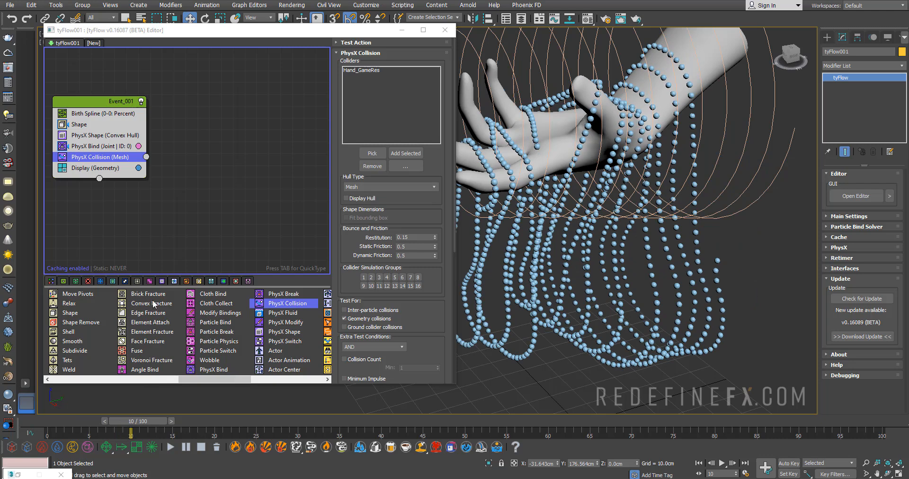
Insert a Slow operator at 5 percent velocity after PhysX Collision
left_click(83, 157)
key("Tab")
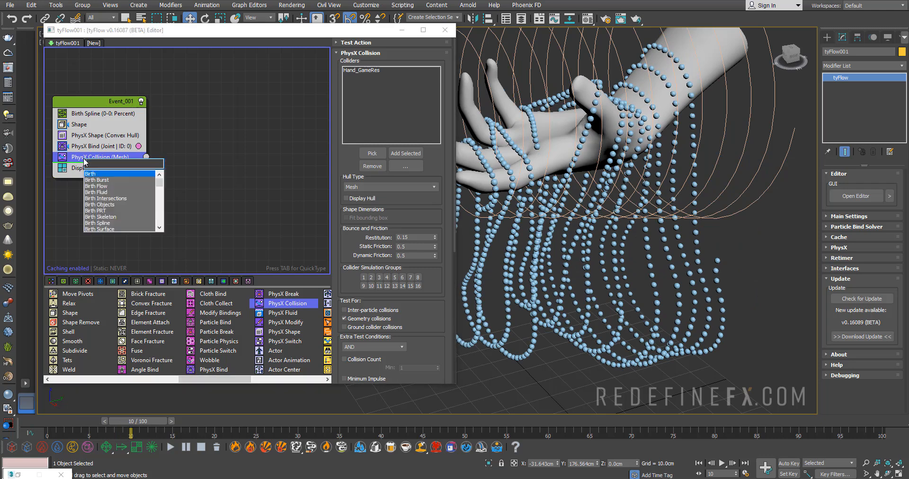
type("slow")
key("Return")
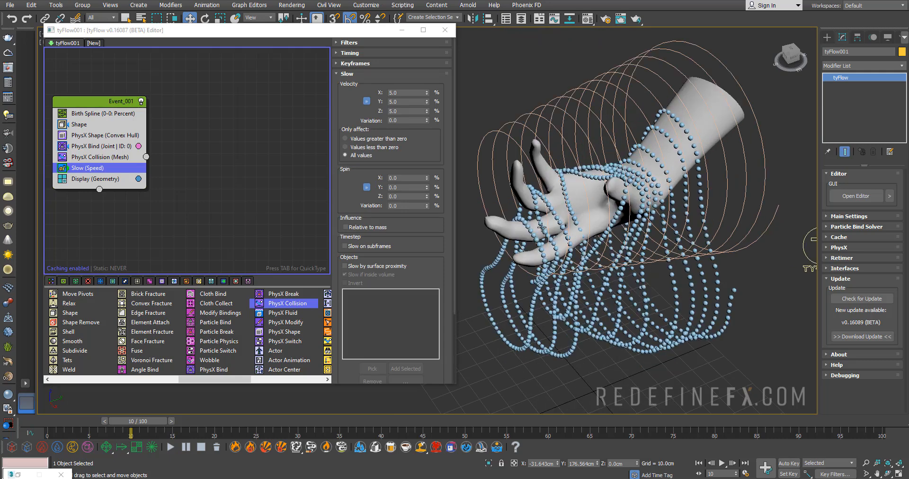
Set the tyFlow Time step to 1/4 Frame and rewind the simulation
left_click(839, 217)
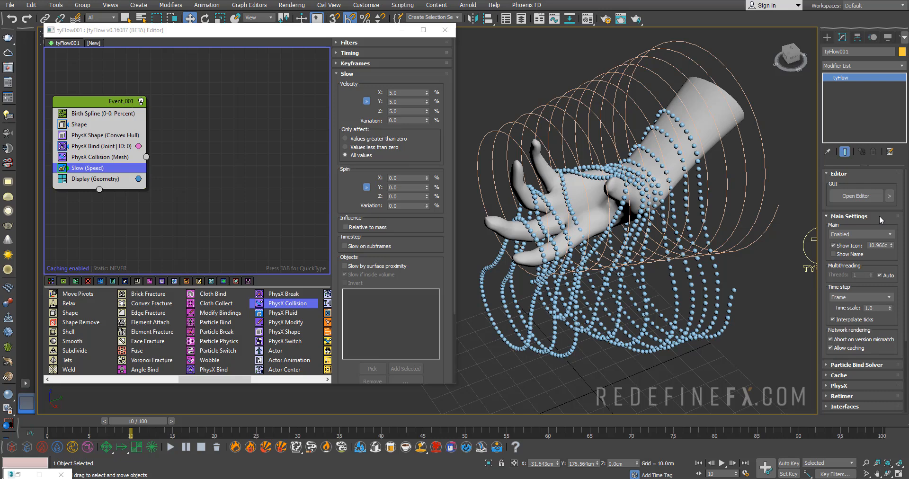
left_click(844, 297)
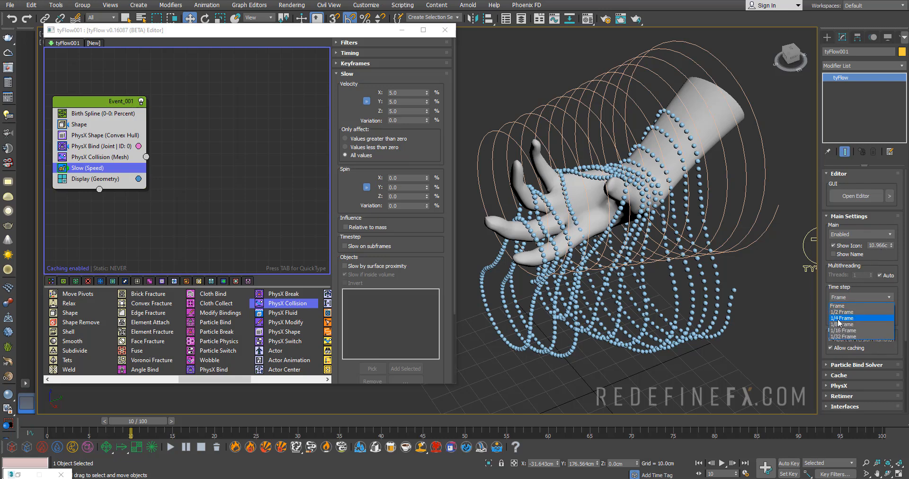
left_click(842, 320)
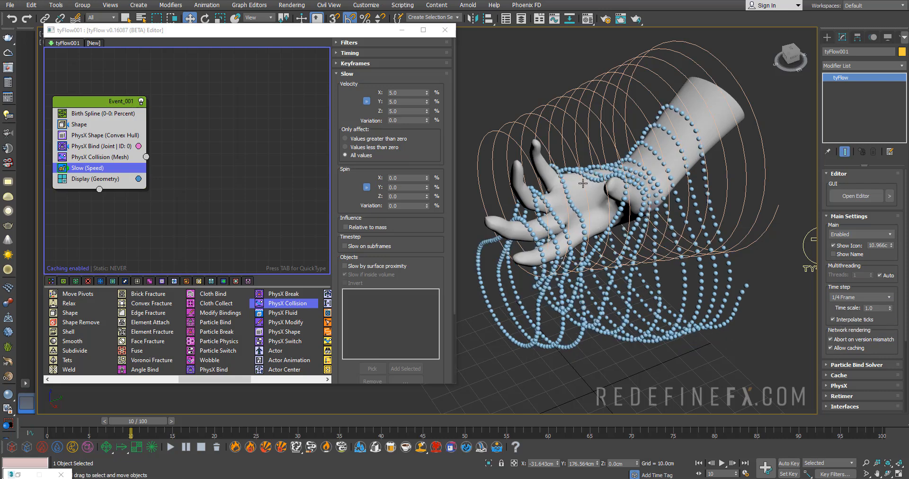
scroll(622, 168, "up", 2)
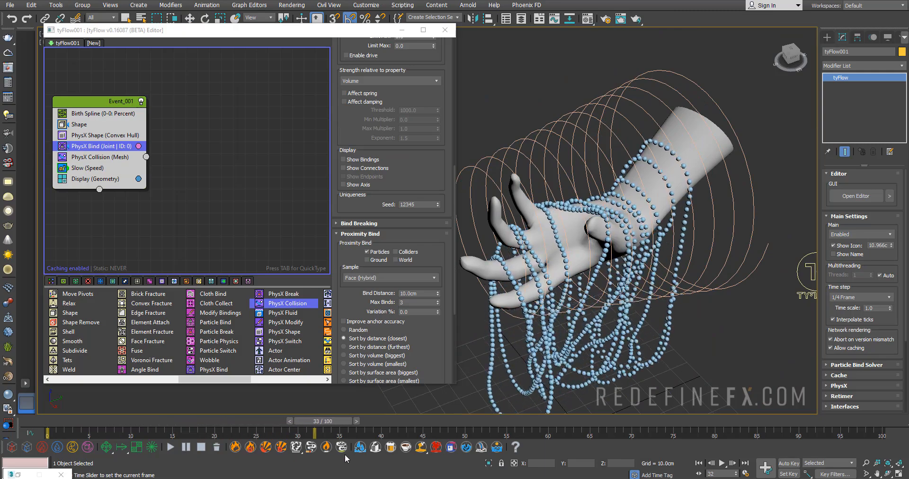
mouse_move(574, 432)
left_mouse_down()
mouse_move(206, 432)
mouse_move(323, 432)
left_mouse_up()
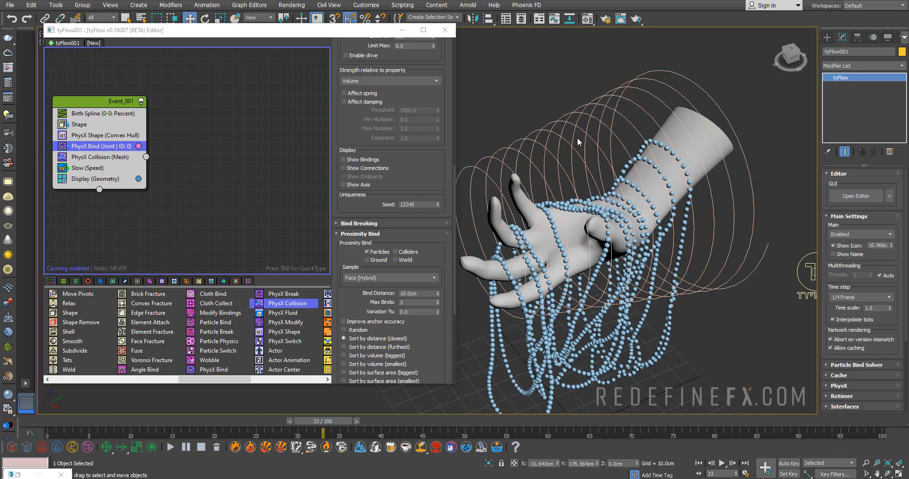
Hide the helix guide spline via Hide Selection
right_click(564, 135)
left_click(596, 127)
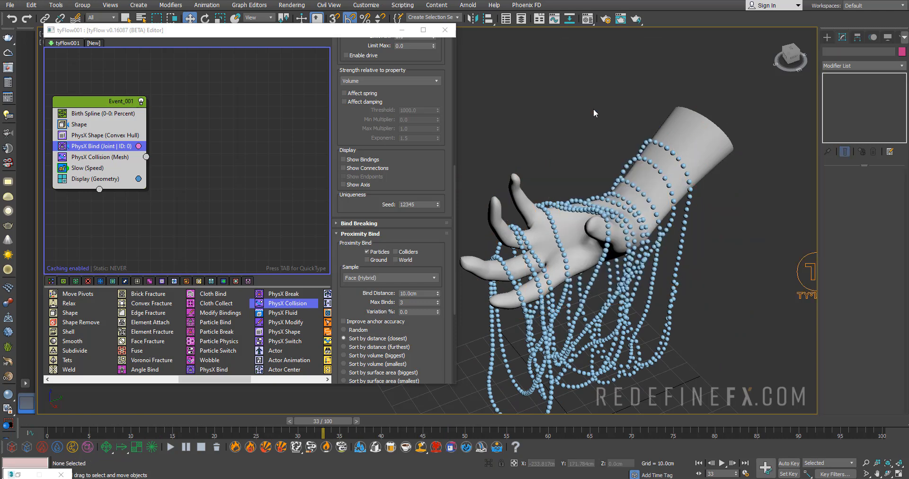
left_click(604, 158)
scroll(604, 158, "up", 3)
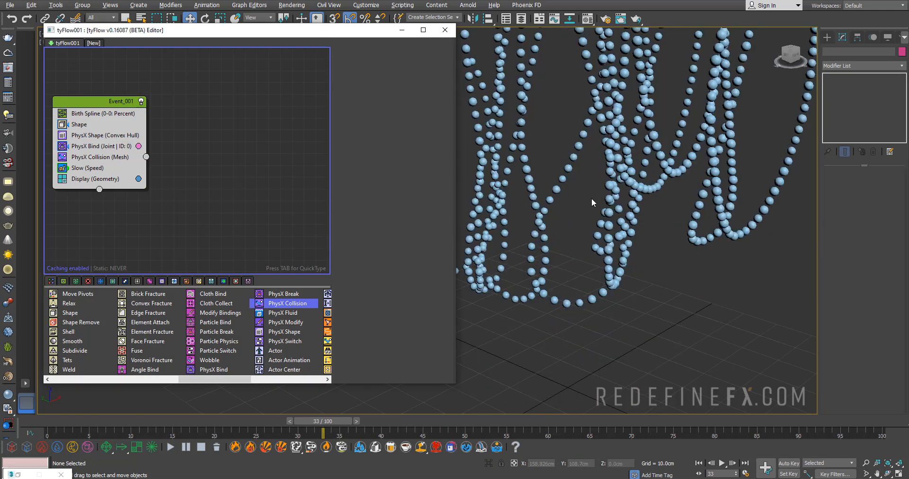
scroll(604, 158, "up", 3)
Reduce the PhysX Bind proximity Bind Distance from 10.0cm to 3.0cm
left_click(92, 146)
scroll(397, 235, "down", 5)
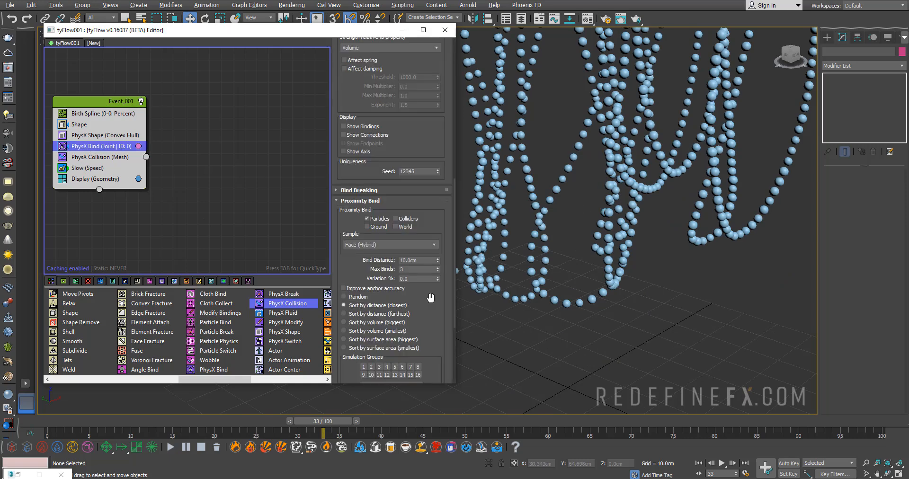
scroll(397, 242, "down", 5)
scroll(570, 179, "up", 2)
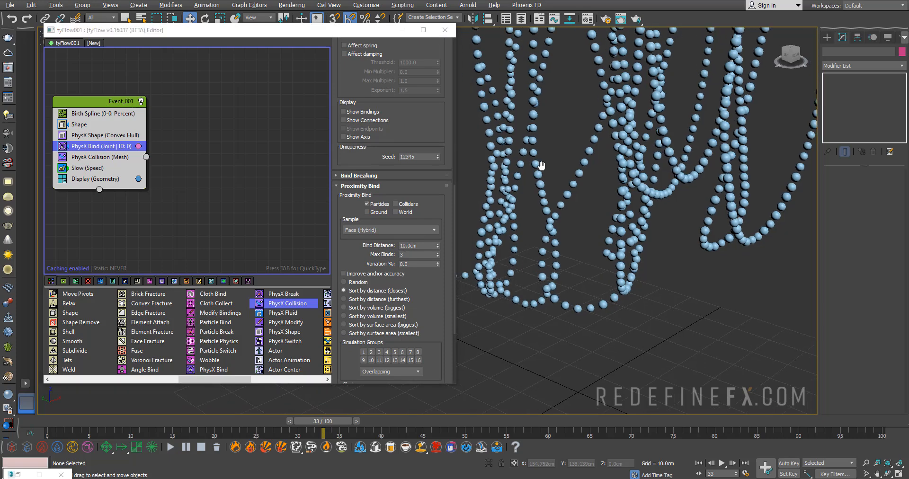
scroll(570, 179, "up", 4)
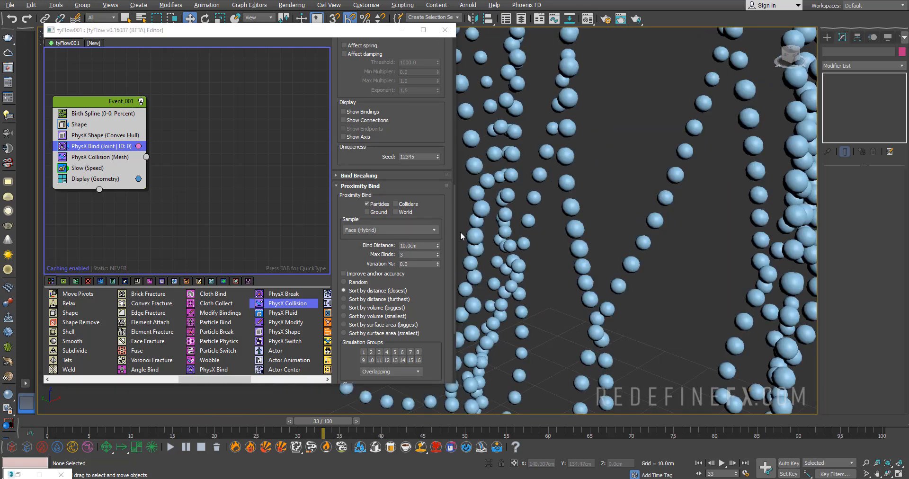
double_click(415, 245)
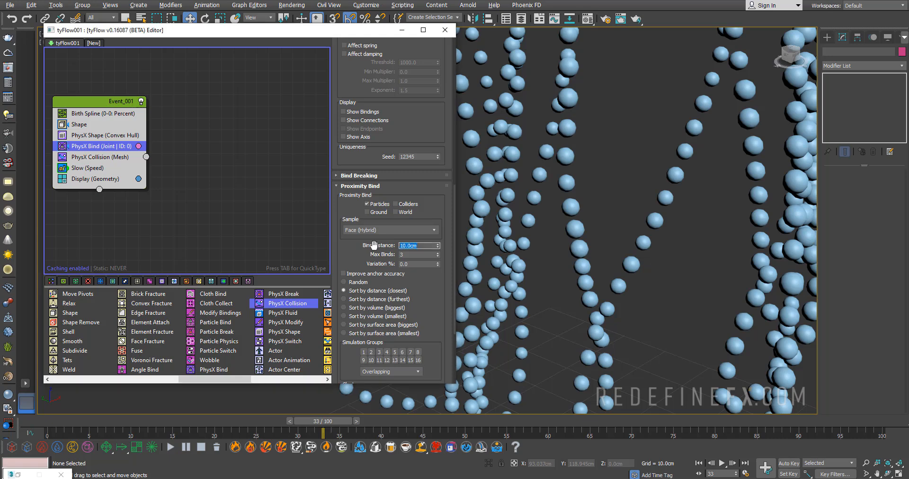
type("3")
key("Return")
type(".0cm")
scroll(641, 236, "down", 5)
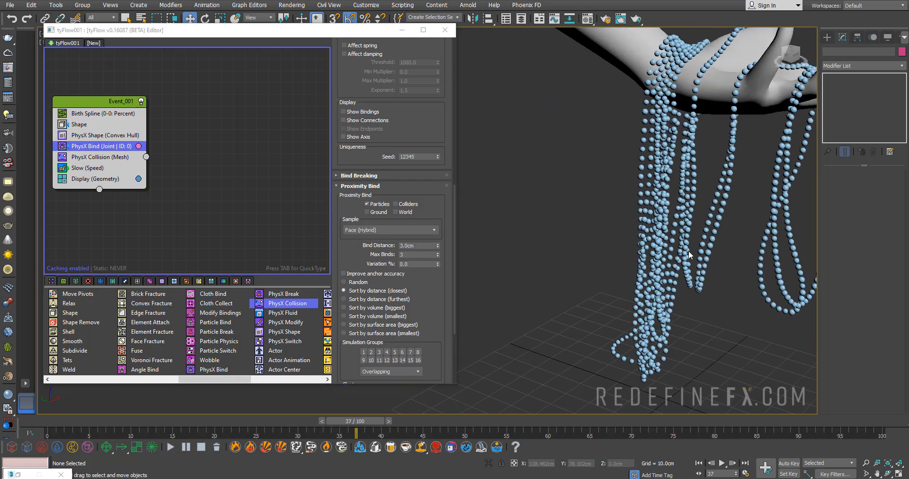
scroll(640, 237, "up", 5)
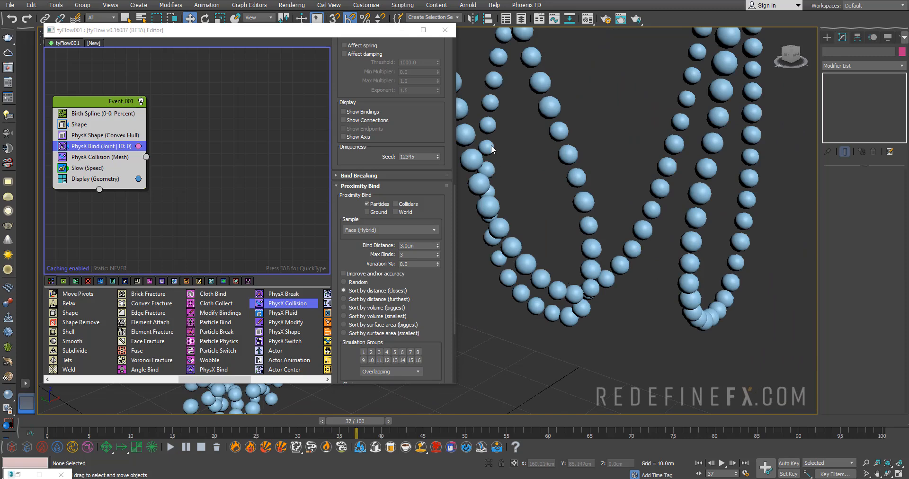
scroll(640, 237, "down", 2)
scroll(568, 249, "down", 2)
scroll(538, 259, "down", 2)
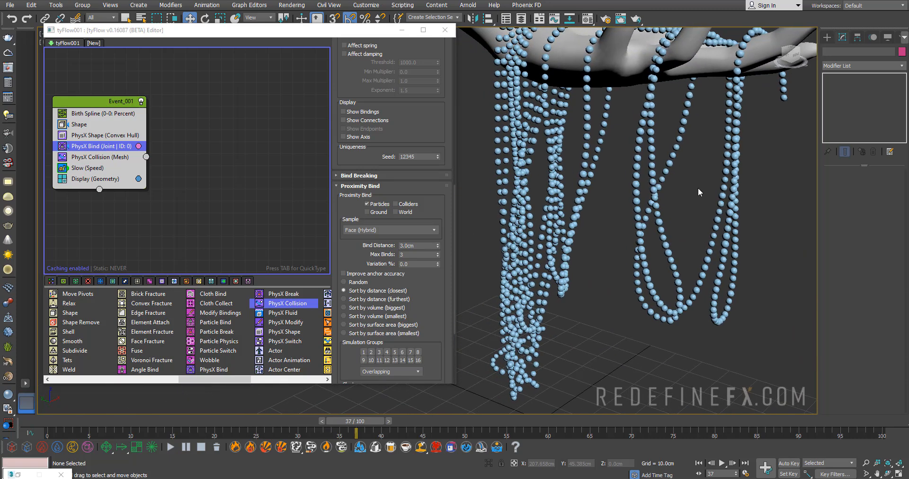
Set the PhysX Shape operator's Dynamic Friction to 0.0 under Dynamics
key("Up")
scroll(561, 278, "up", 3)
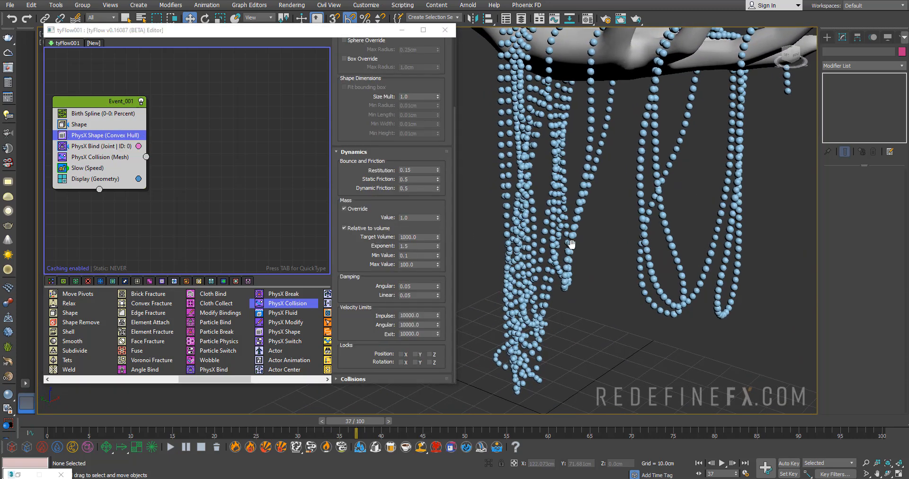
scroll(558, 255, "up", 3)
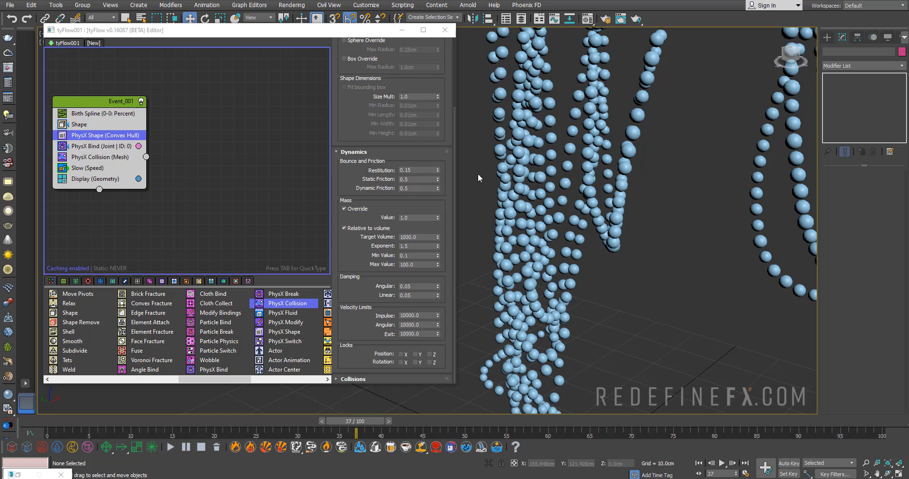
left_click(90, 135)
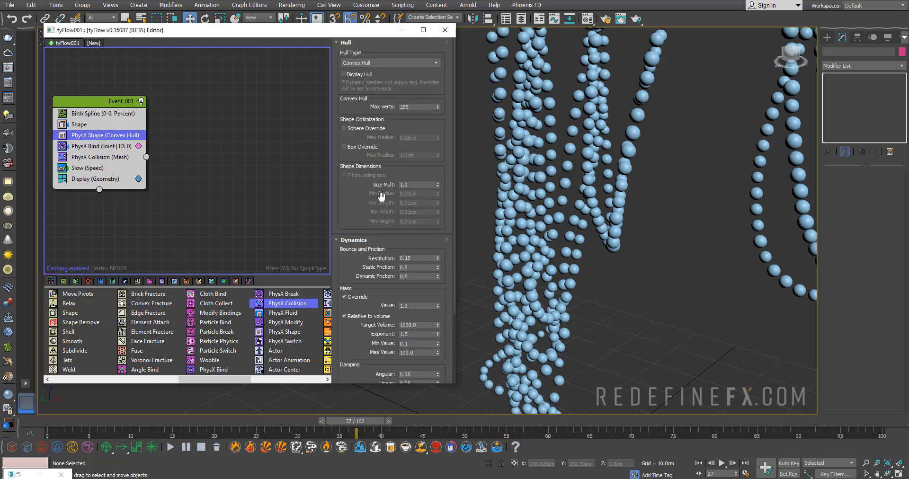
left_click_drag(379, 197, 371, 159)
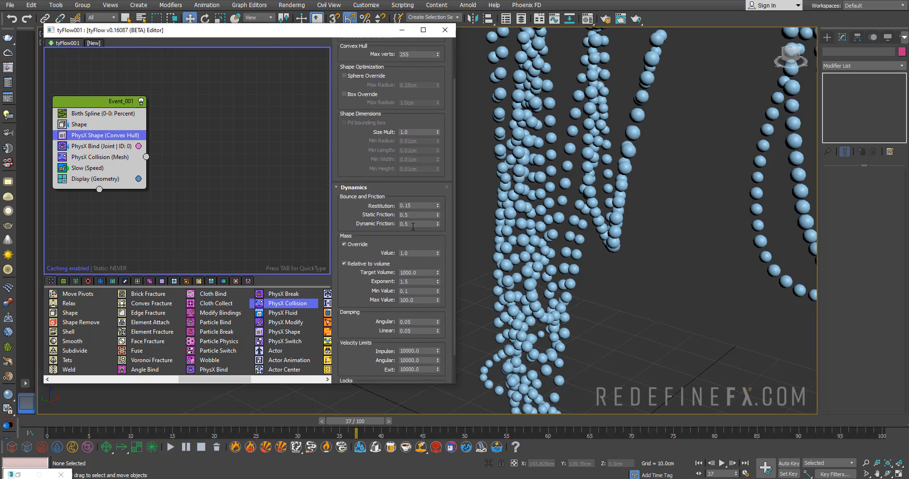
left_click(46, 424)
double_click(408, 224)
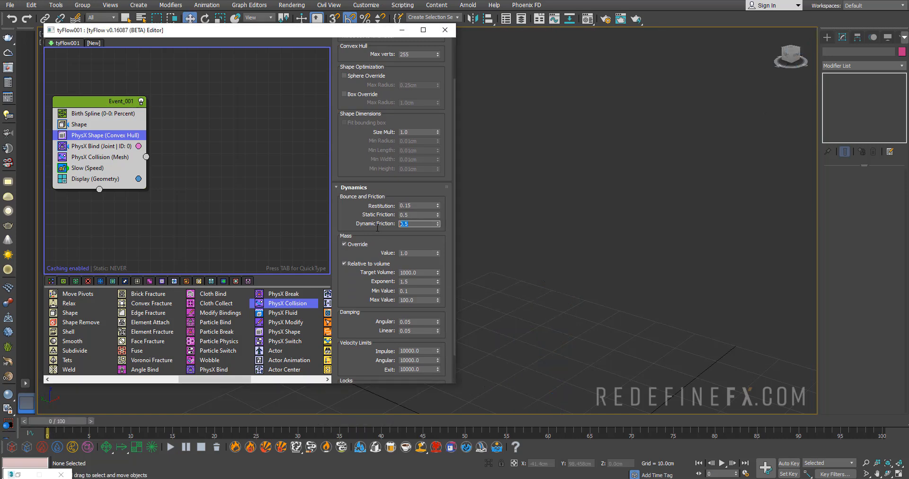
type("0")
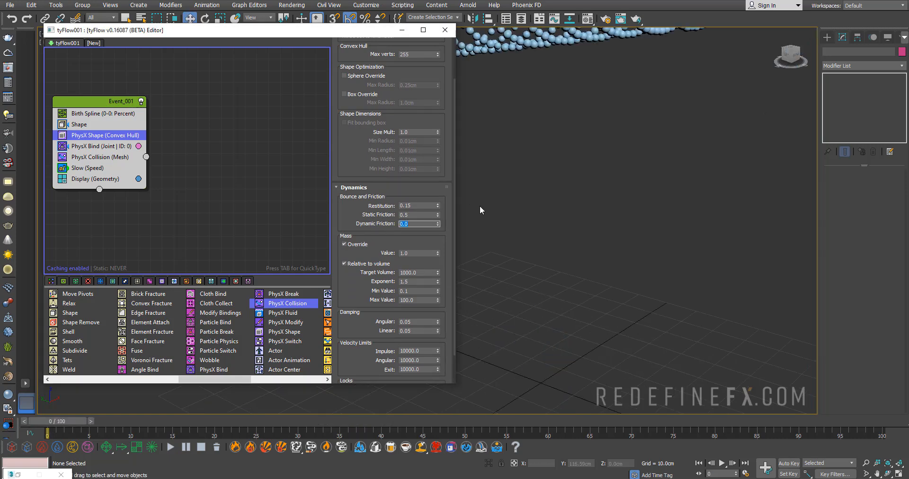
Orbit around the hand and rope rings to confirm the 0.0 friction setting
middle_click_drag(569, 102, 558, 242)
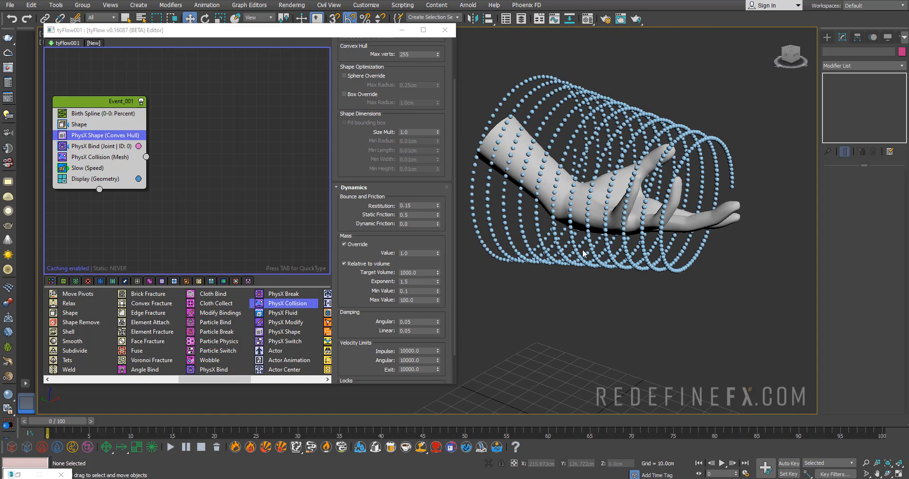
scroll(604, 252, "up", 3)
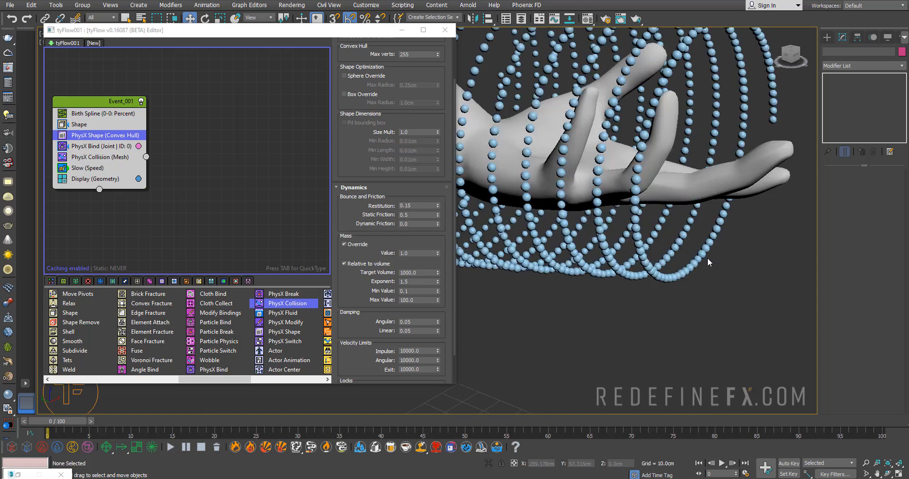
middle_click_drag(629, 265, 603, 242, "alt")
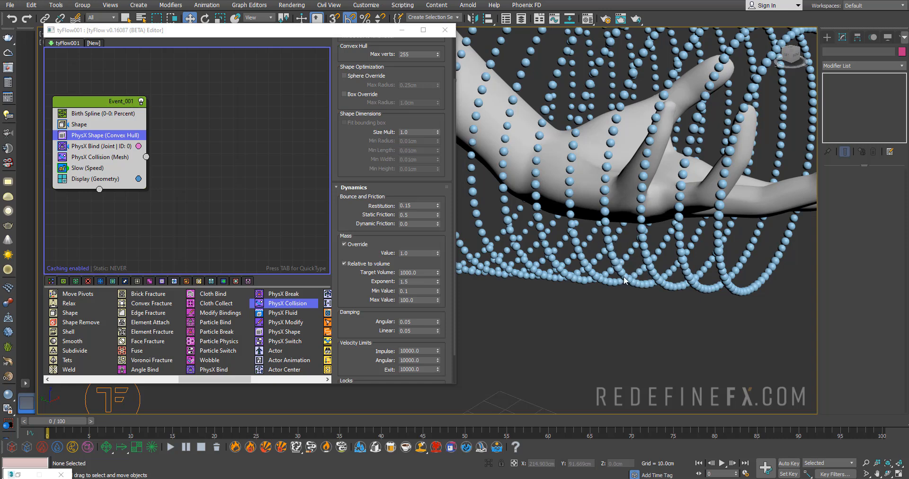
double_click(413, 224)
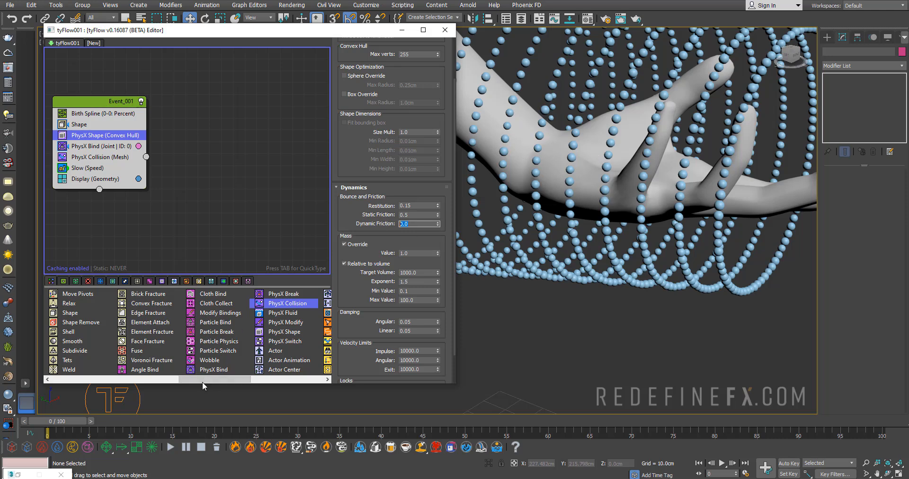
left_click_drag(203, 381, 241, 381)
Add a Spline Paths operator to Event_001 with a new spline object in PhysX Bindings mode
left_click(214, 331)
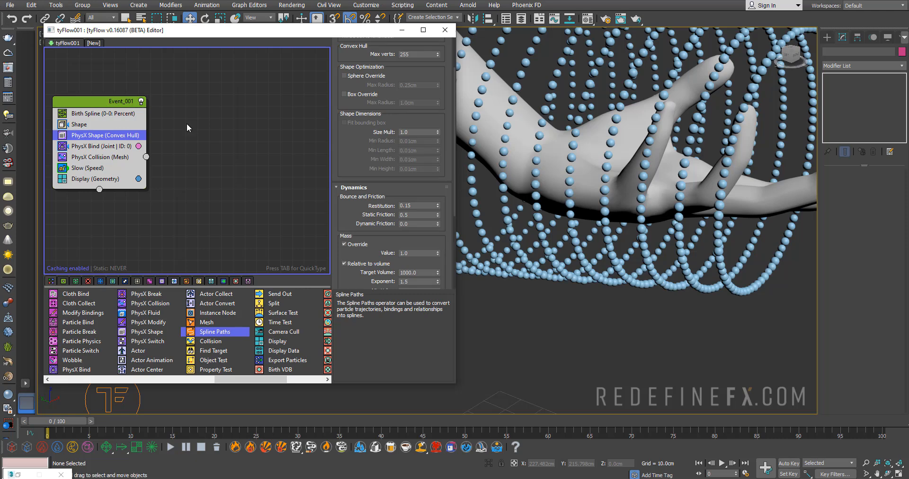
left_click_drag(68, 112, 101, 101)
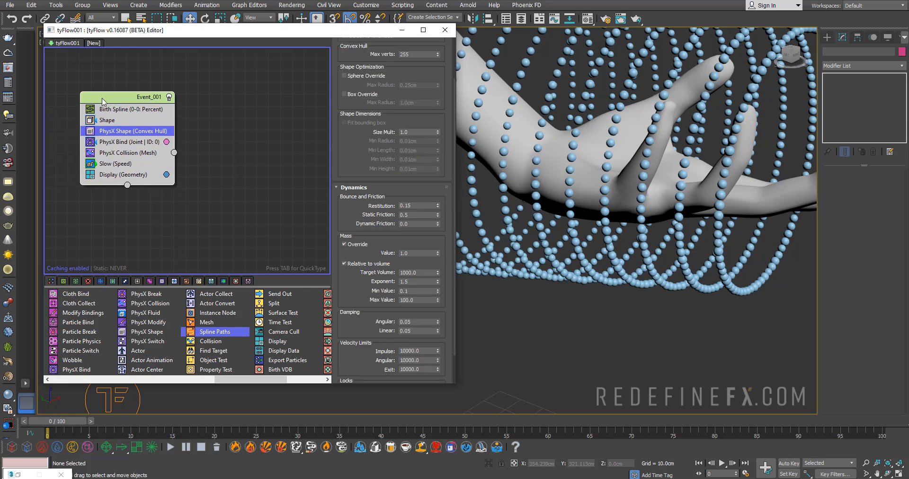
left_click_drag(215, 332, 128, 174)
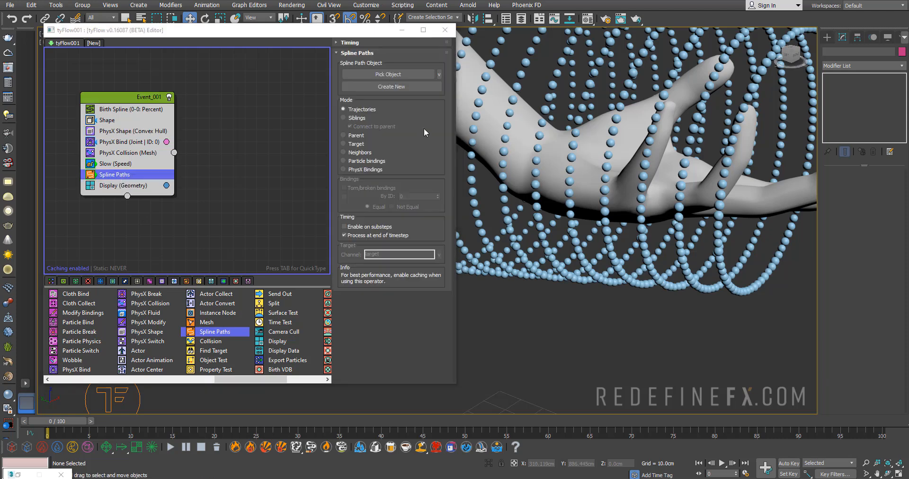
left_click(380, 87)
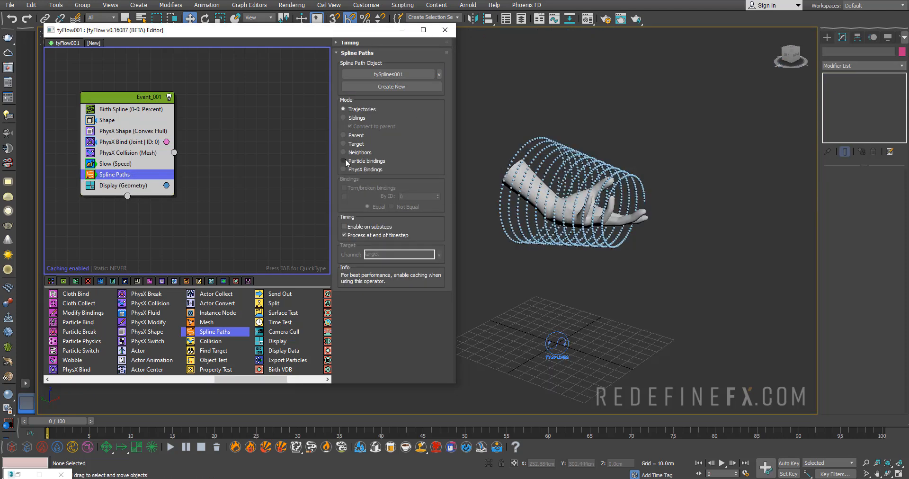
left_click(357, 170)
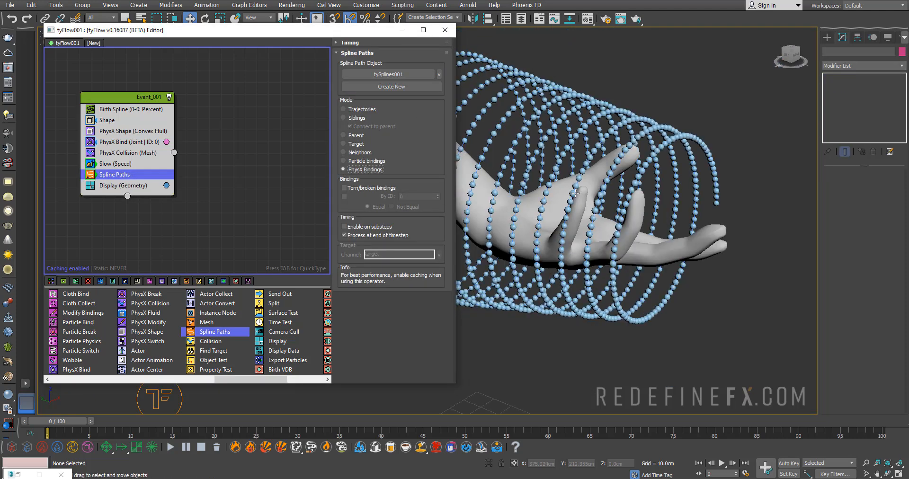
scroll(611, 304, "down", 2)
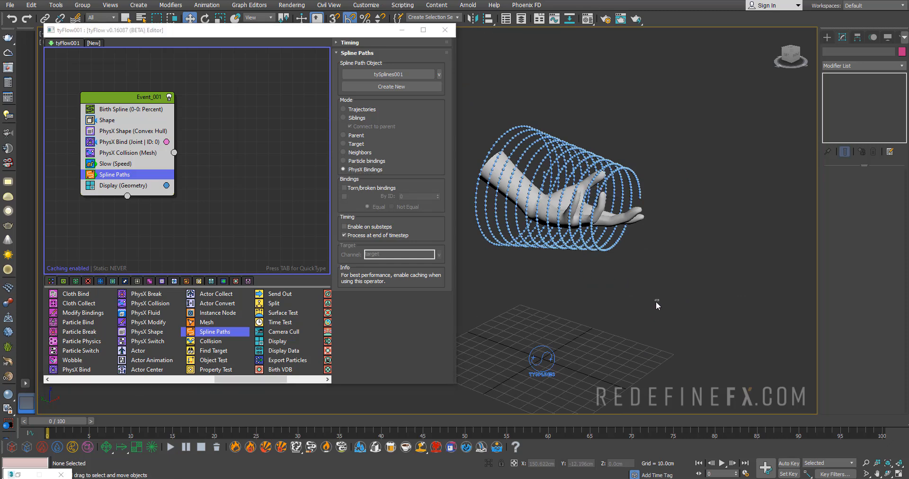
Enable thick-line viewport display on the tySplines001 base object
left_click_drag(660, 304, 497, 387)
left_click(842, 85)
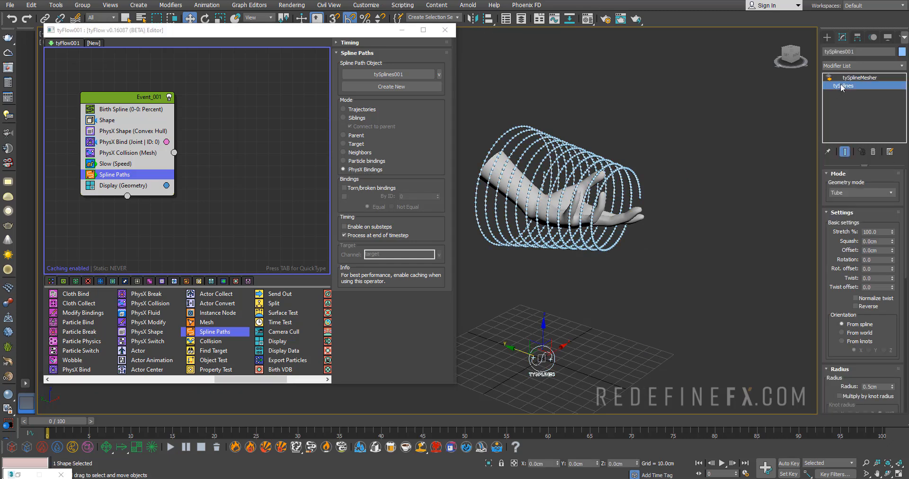
left_click(830, 191)
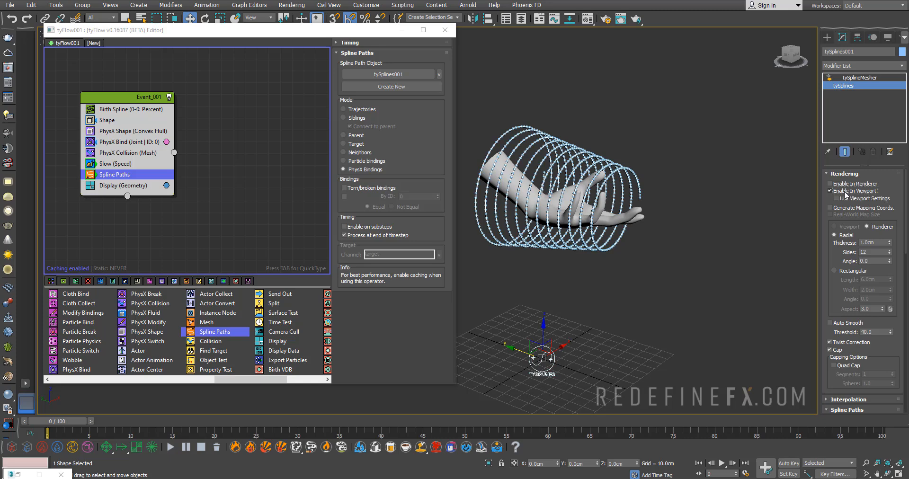
scroll(563, 190, "up", 5)
scroll(564, 189, "up", 4)
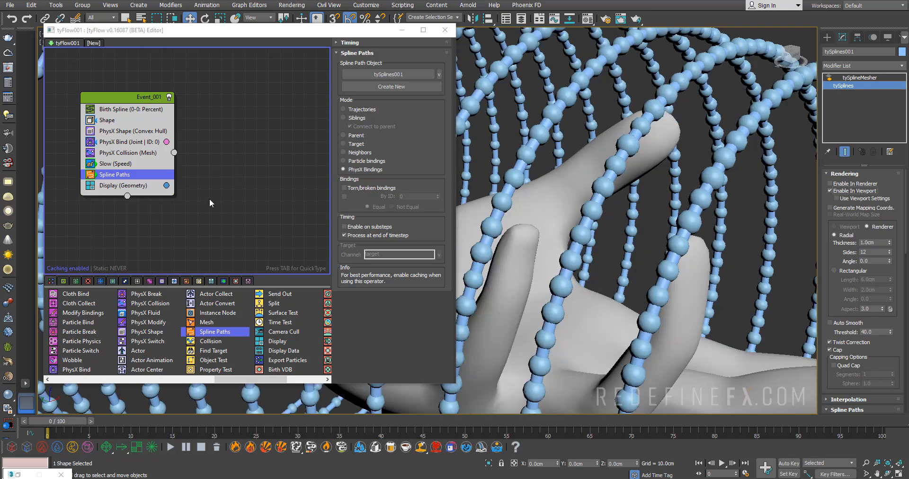
Disable the Display operator so the sphere particles are hidden
left_click(130, 185)
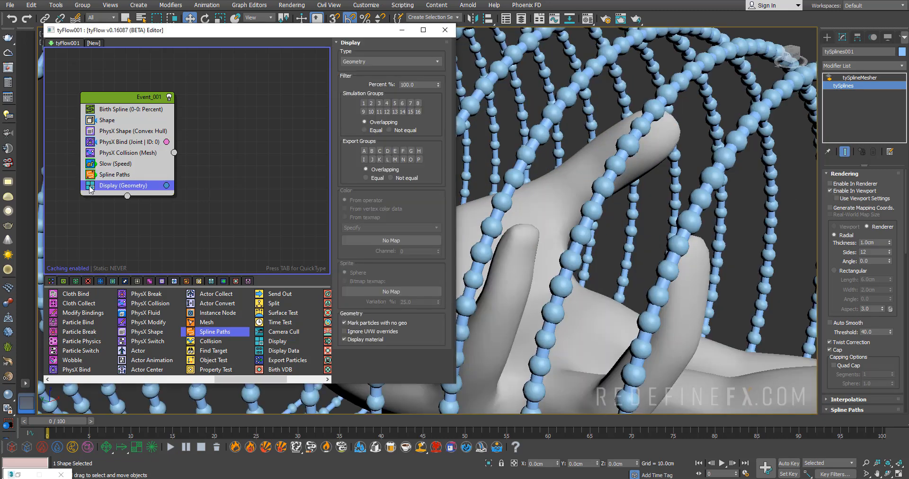
left_click(90, 186)
scroll(503, 178, "down", 6)
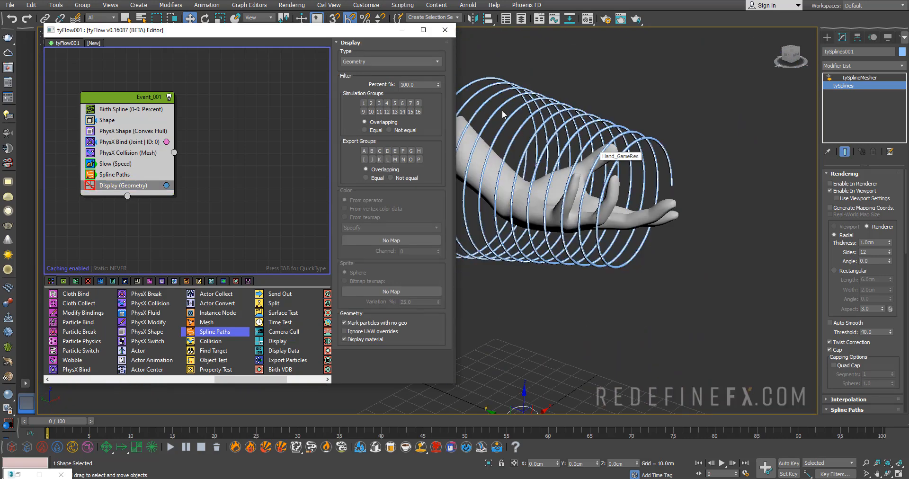
scroll(584, 187, "up", 8)
scroll(575, 167, "up", 4)
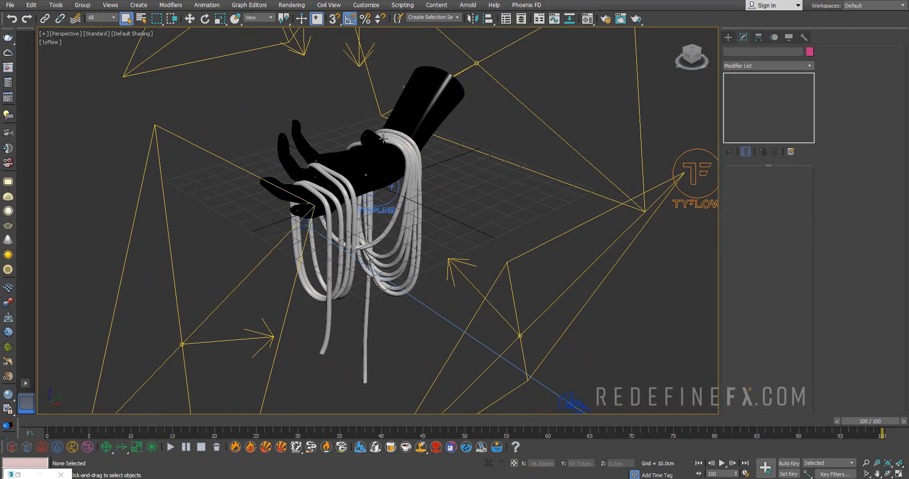
scroll(383, 136, "up", 2)
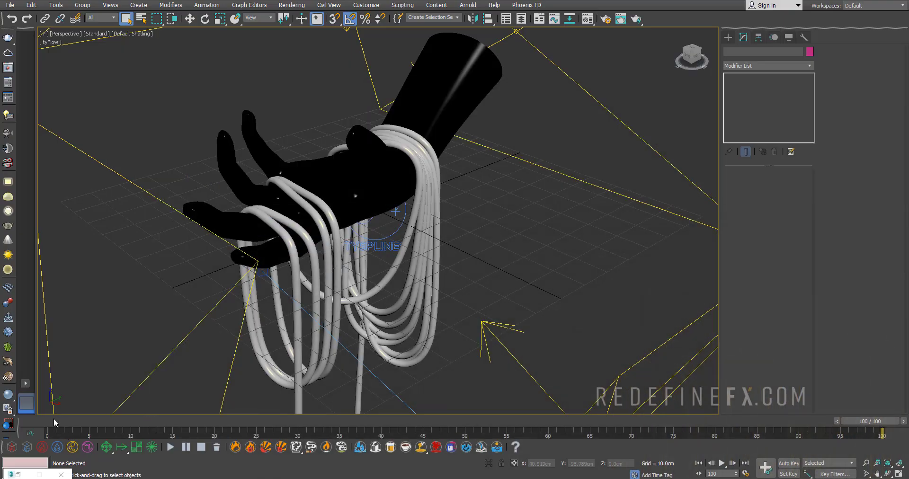
Scrub the time slider through the animation to replay the rope drape
left_click_drag(54, 422, 461, 422)
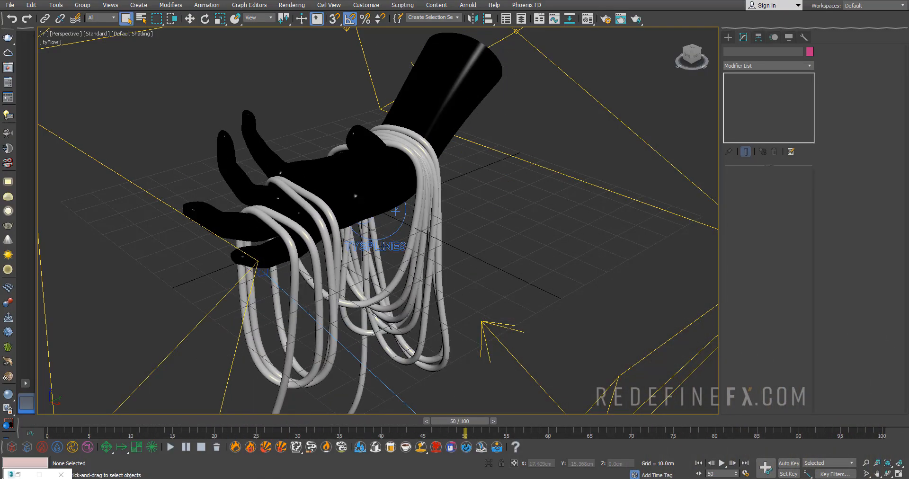
Review tySplines interpolation and the tySplineMesher's 12 sides and 0.75 cm radius
left_click(375, 246)
left_click(745, 86)
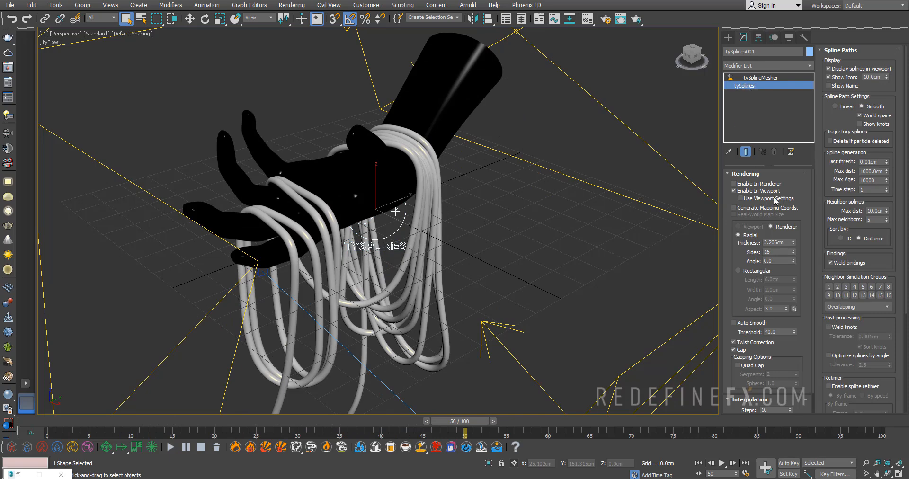
scroll(369, 281, "up", 5)
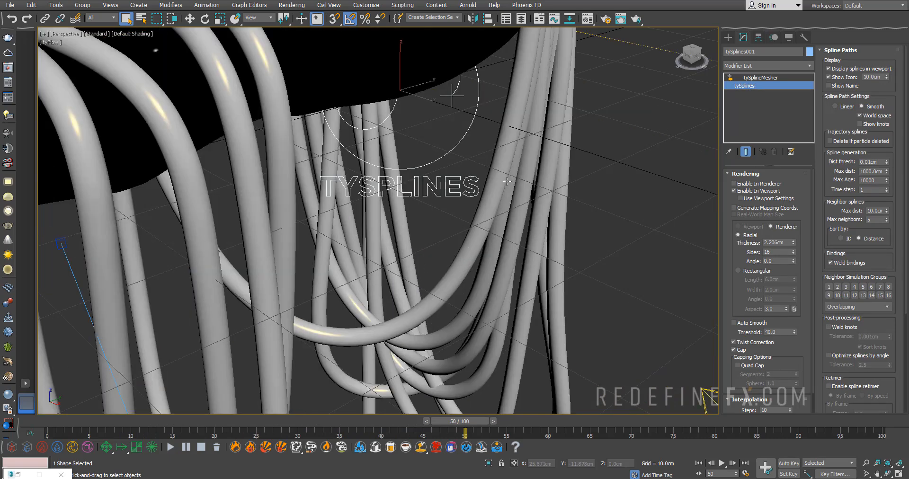
scroll(766, 285, "down", 1)
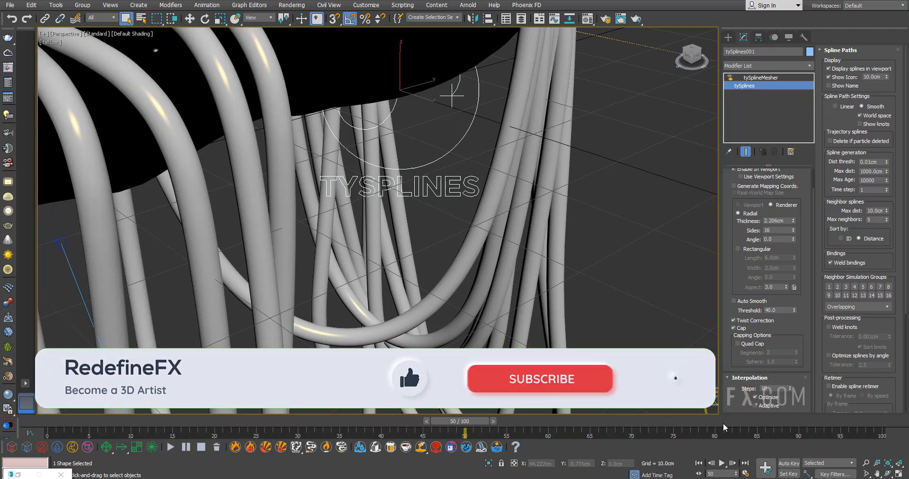
double_click(765, 388)
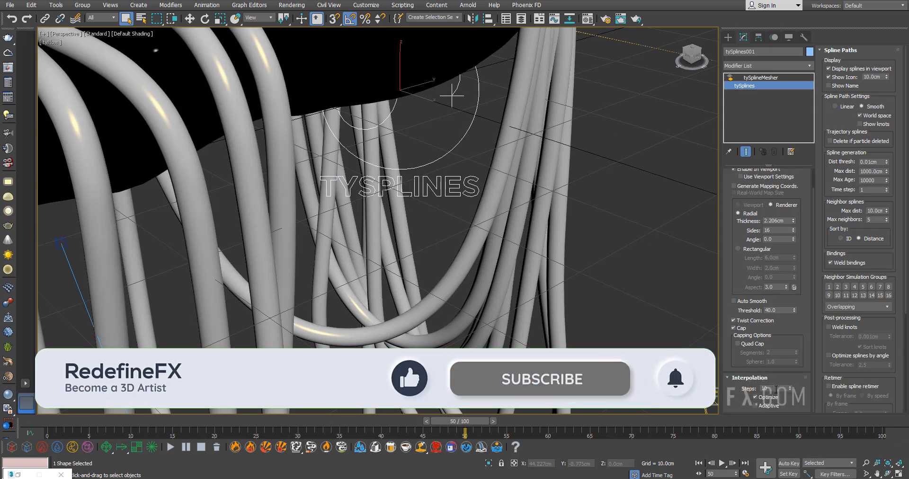
left_click(760, 78)
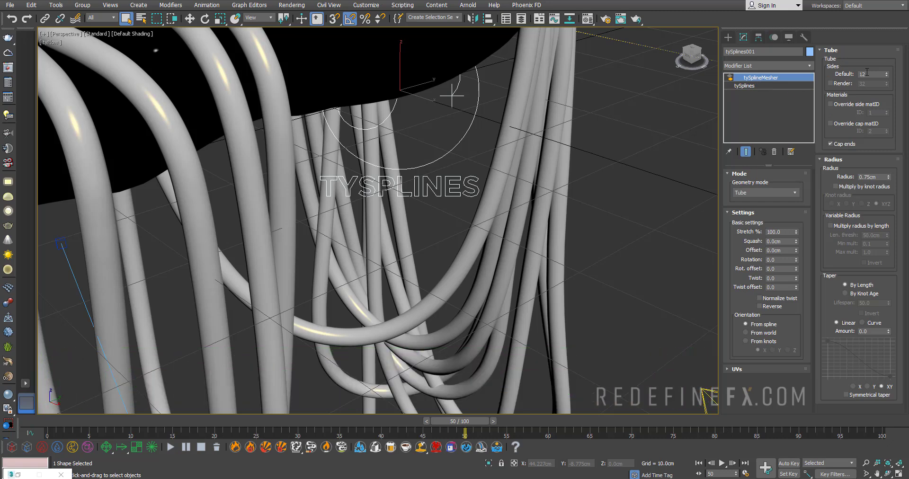
double_click(866, 73)
double_click(870, 176)
scroll(473, 164, "down", 5)
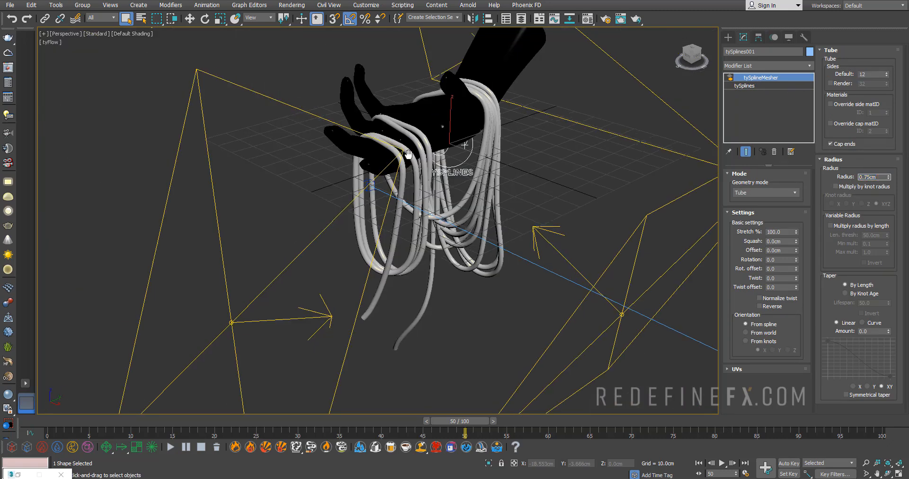
Orbit to the hand and move the animation to frame 24
mouse_move(426, 184)
middle_mouse_down("alt")
mouse_move(425, 191)
mouse_move(426, 112)
middle_mouse_up("alt")
scroll(425, 191, "up", 2)
scroll(362, 257, "up", 2)
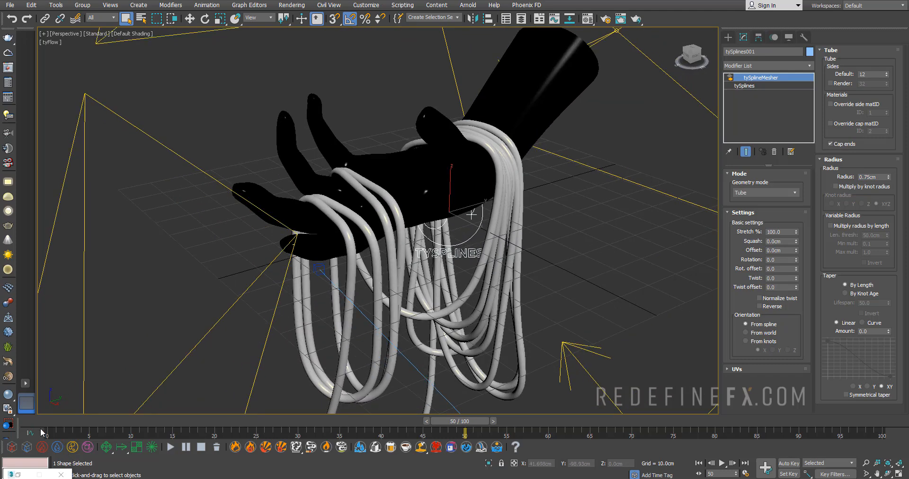
left_click_drag(42, 422, 106, 422)
Switch the viewport to V-Ray IPR and scrub to frame 55 while the gold ropes render
left_click(440, 213)
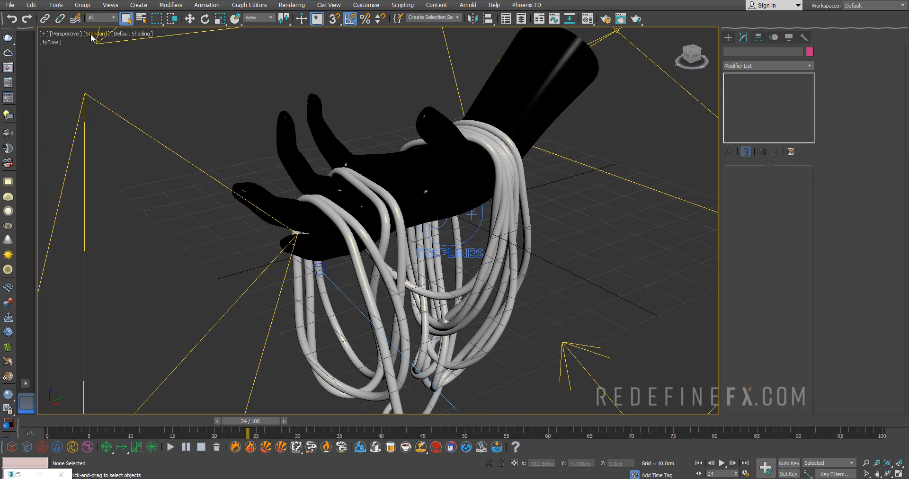
left_click(132, 33)
left_click(121, 69)
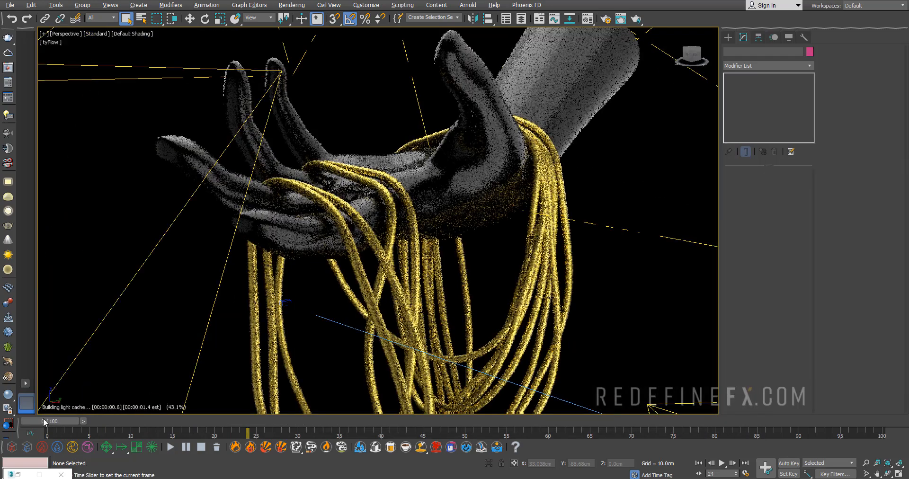
left_click_drag(248, 421, 369, 421)
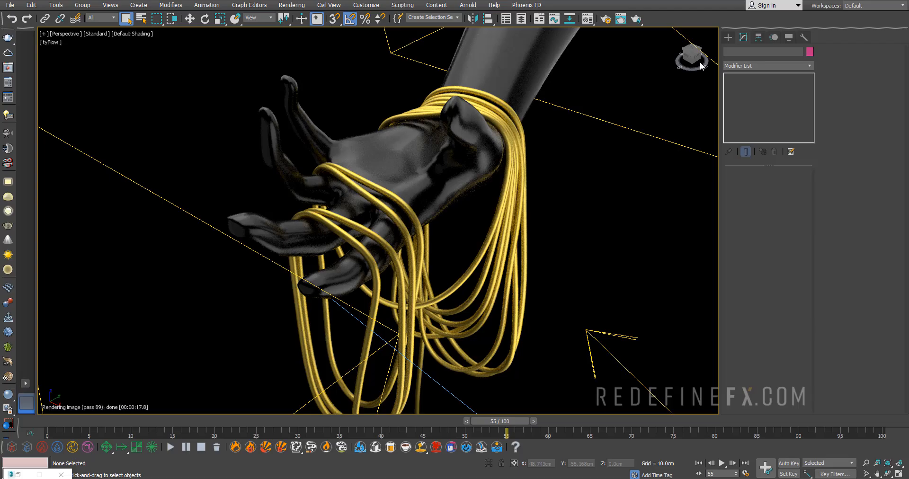
middle_click_drag(393, 213, 377, 99, "alt")
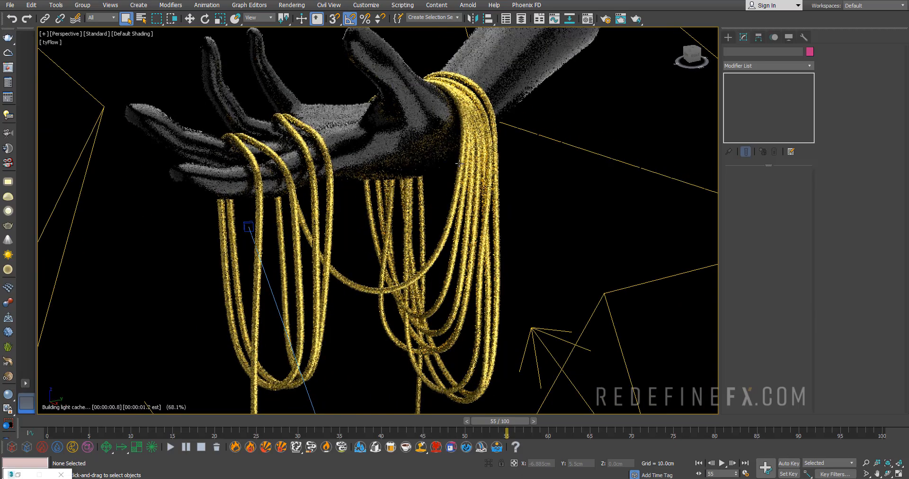